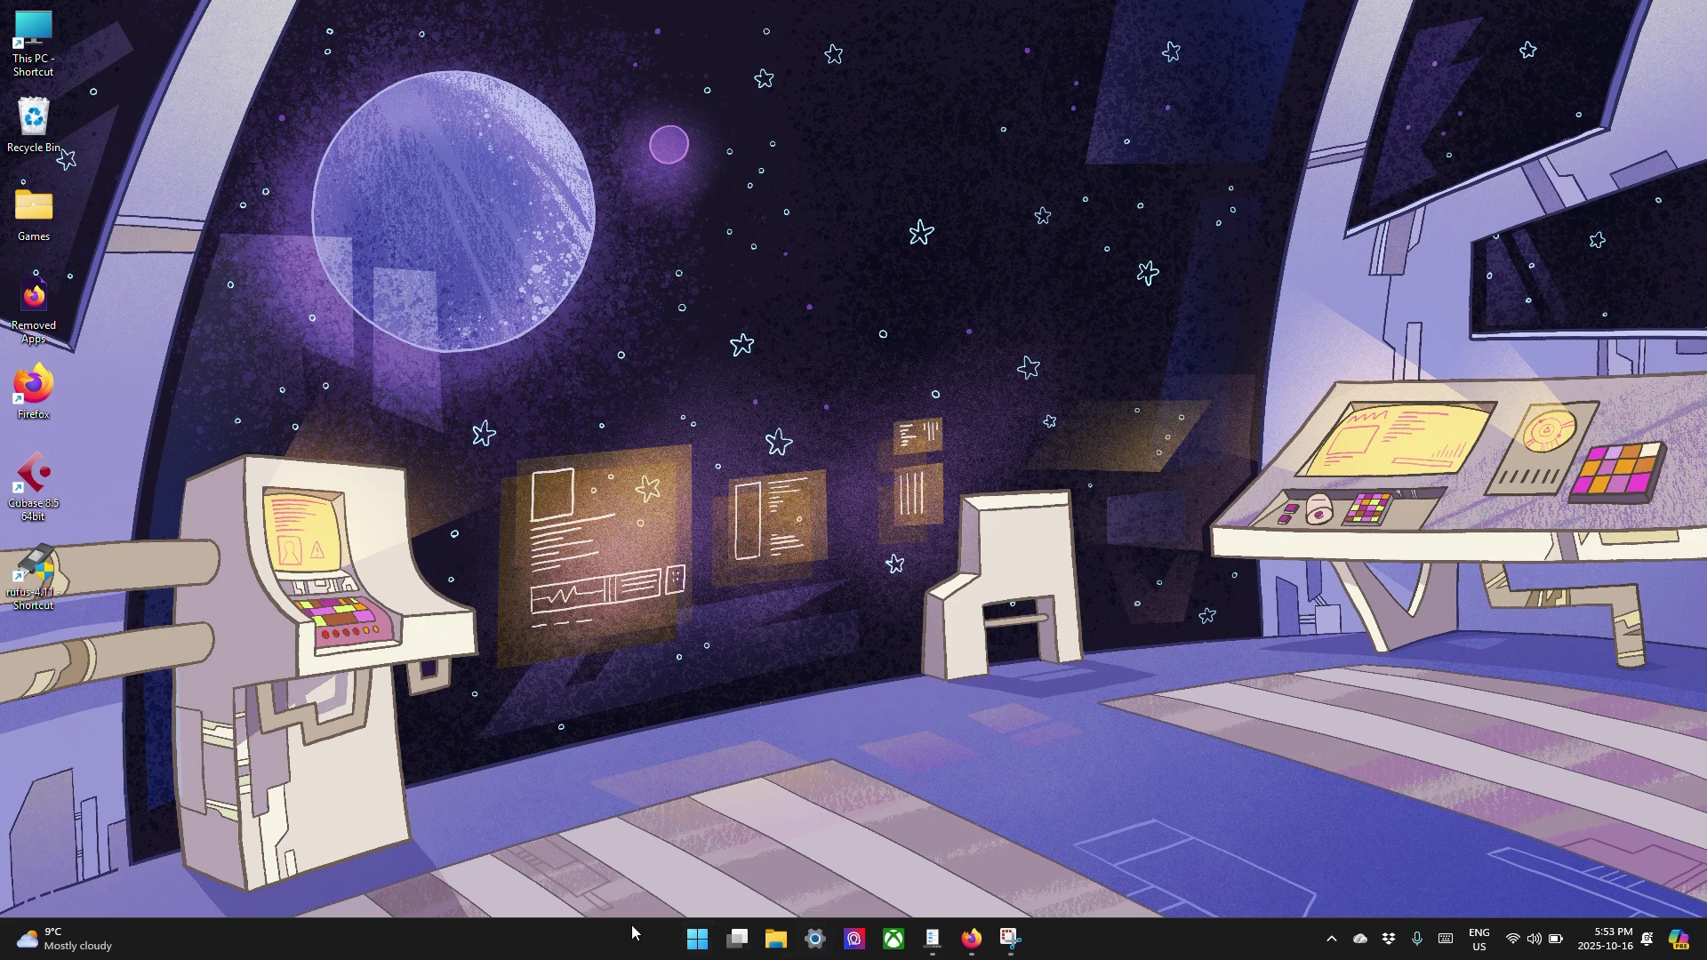
- Open Taskbar settings from the taskbar's shortcut menu and set Search to Search box
{"action": "left_click", "coordinate": [697, 939]}
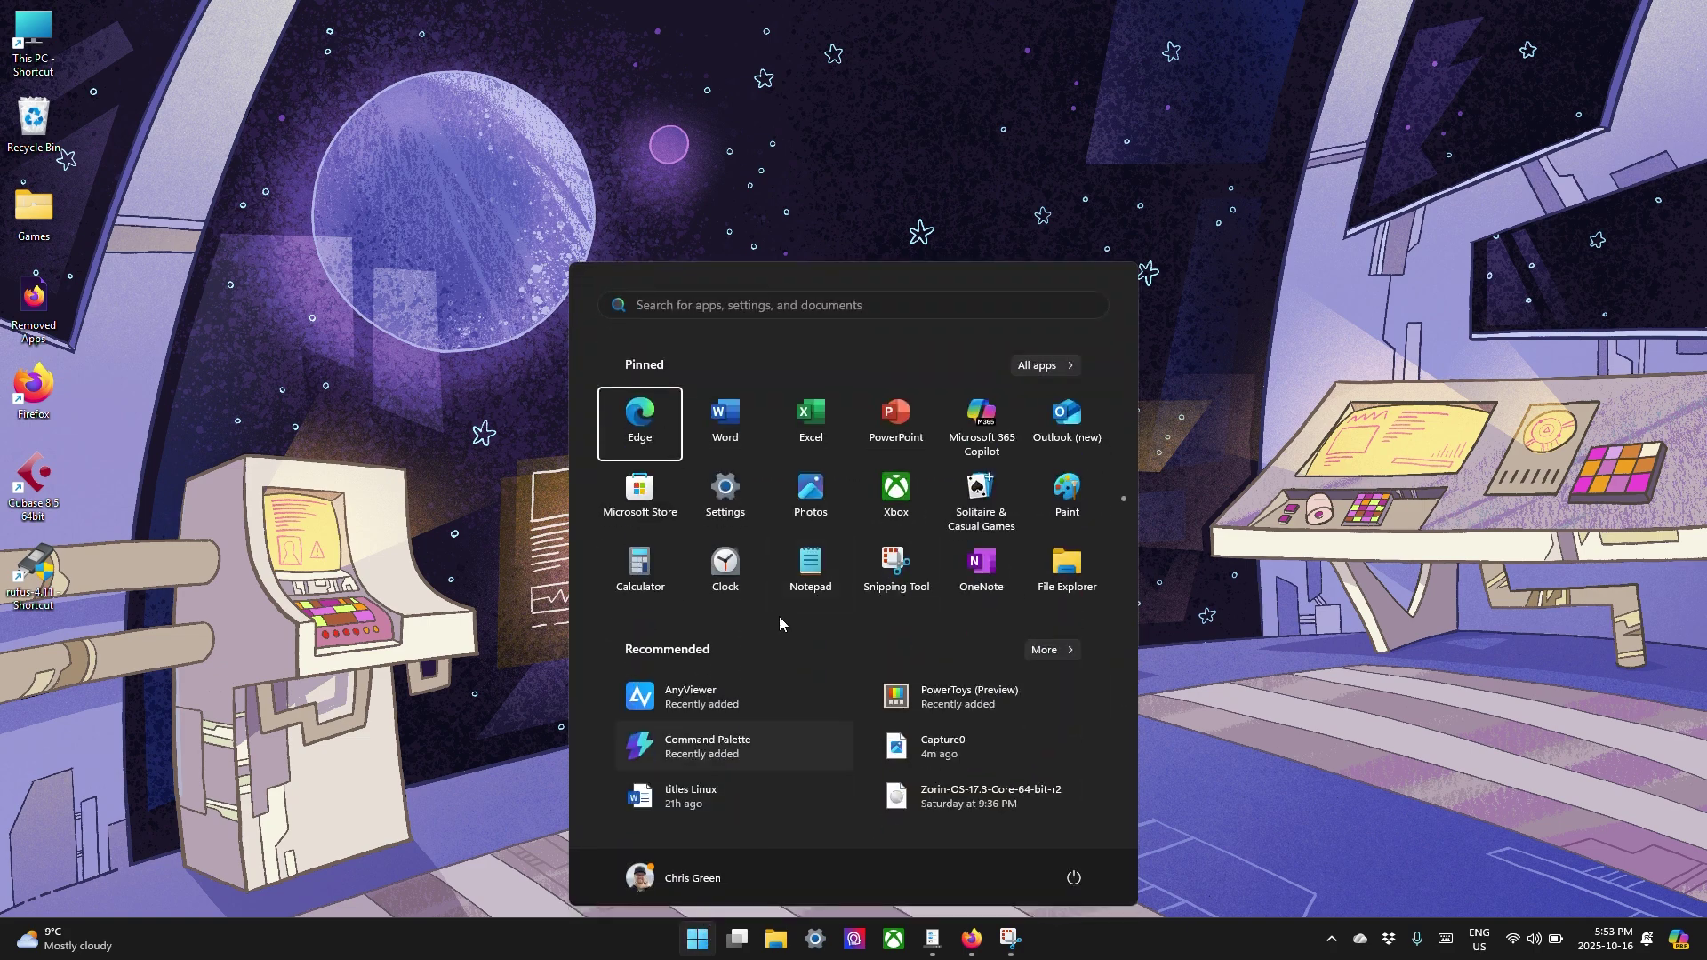
{"action": "left_click", "coordinate": [257, 952]}
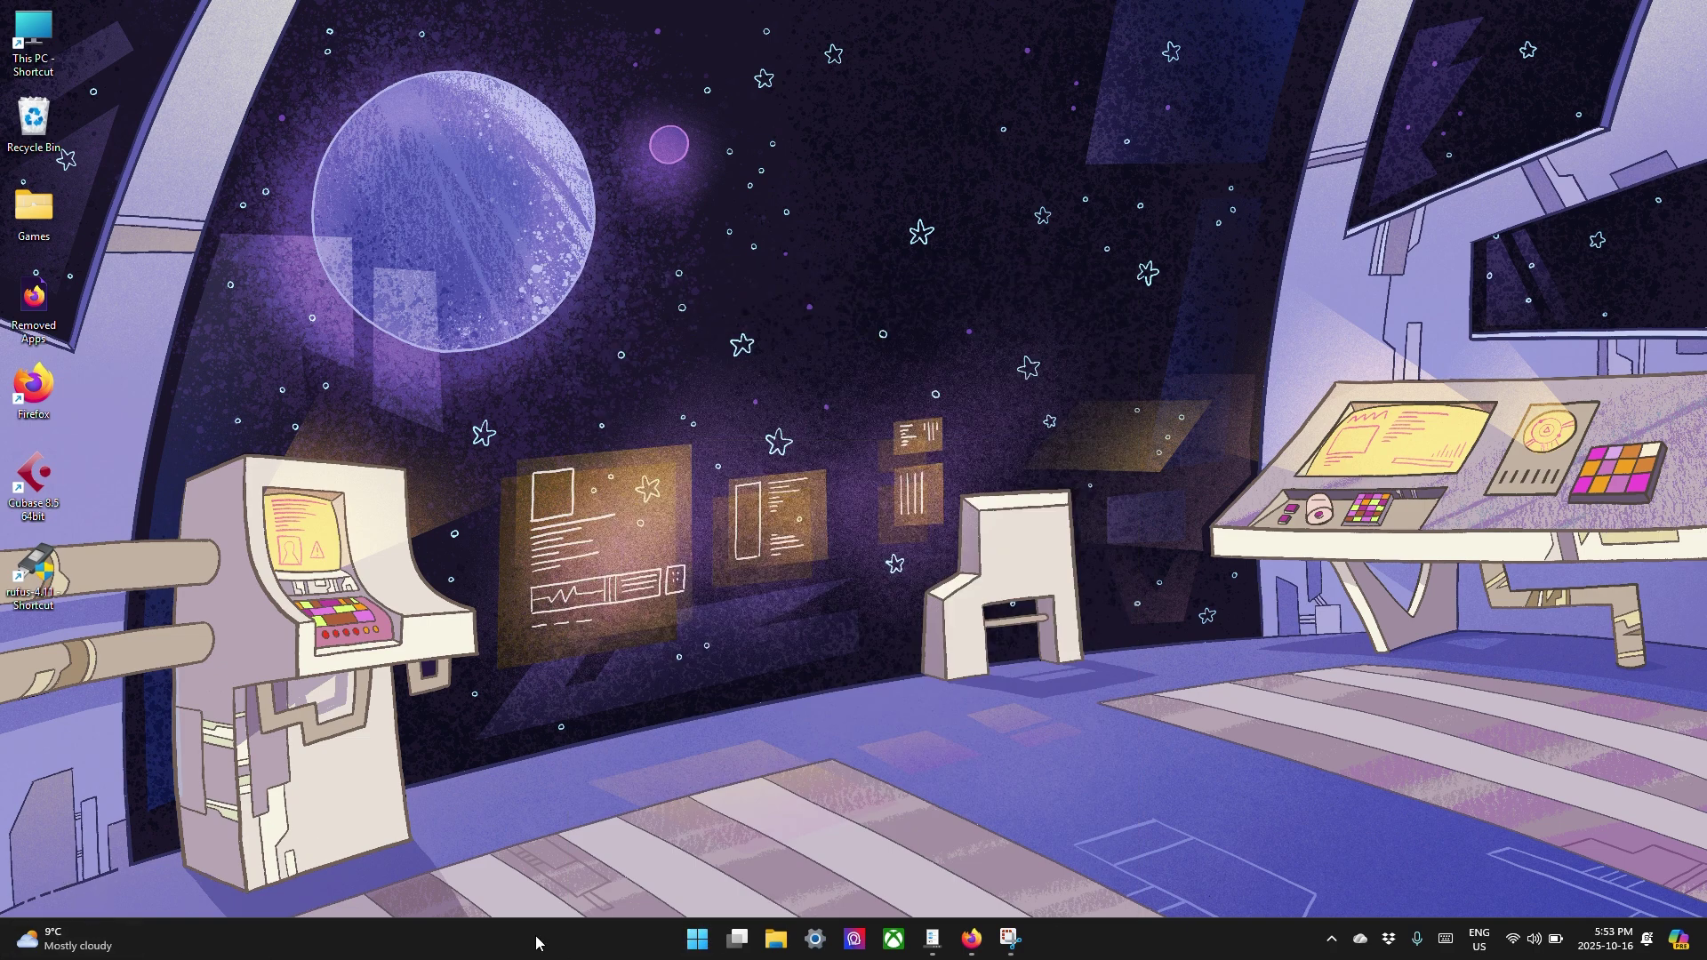
{"action": "right_click", "coordinate": [596, 942]}
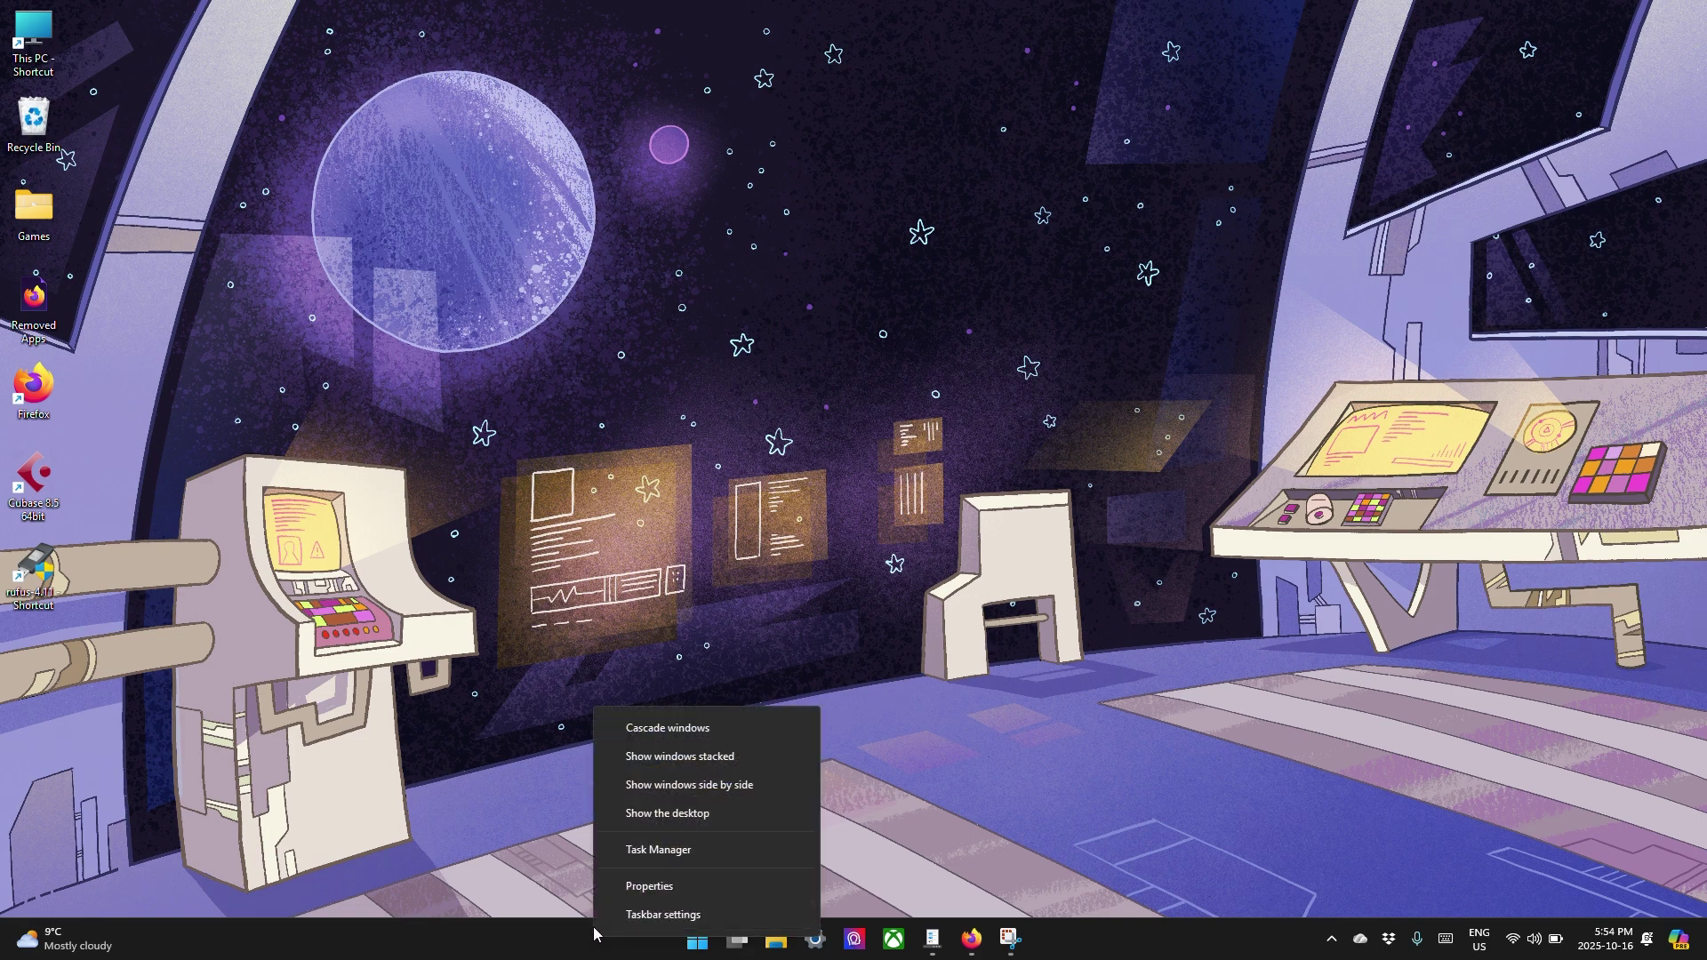
{"action": "right_click", "coordinate": [545, 948]}
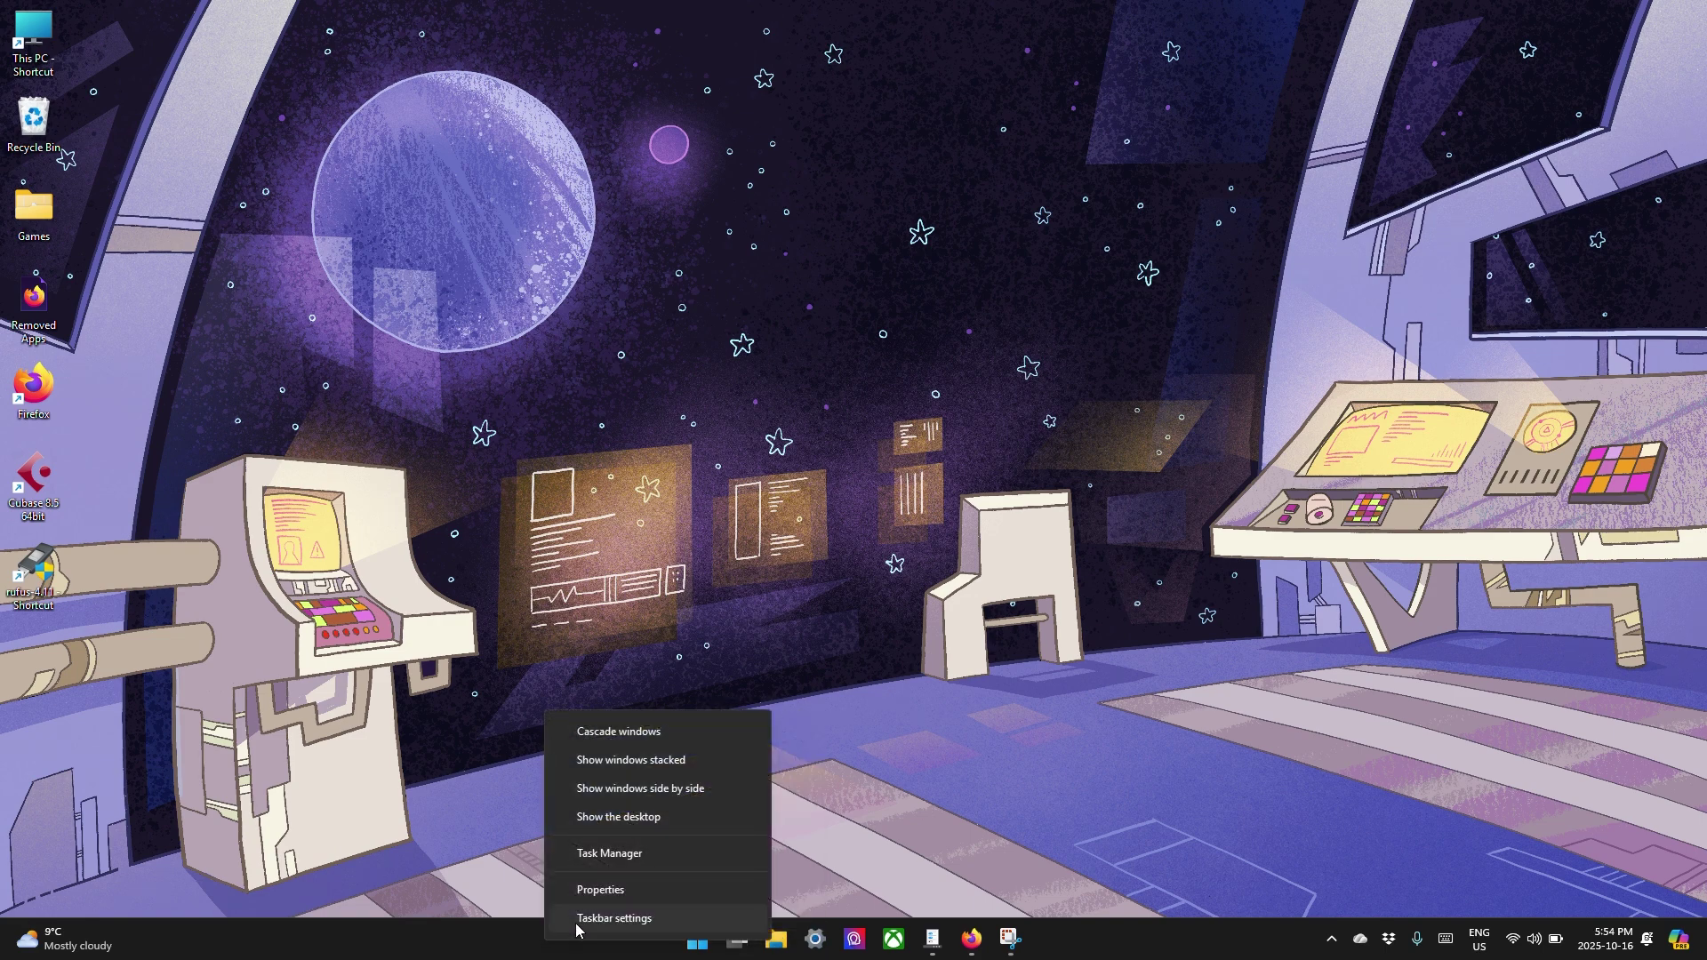
{"action": "left_click", "coordinate": [636, 917]}
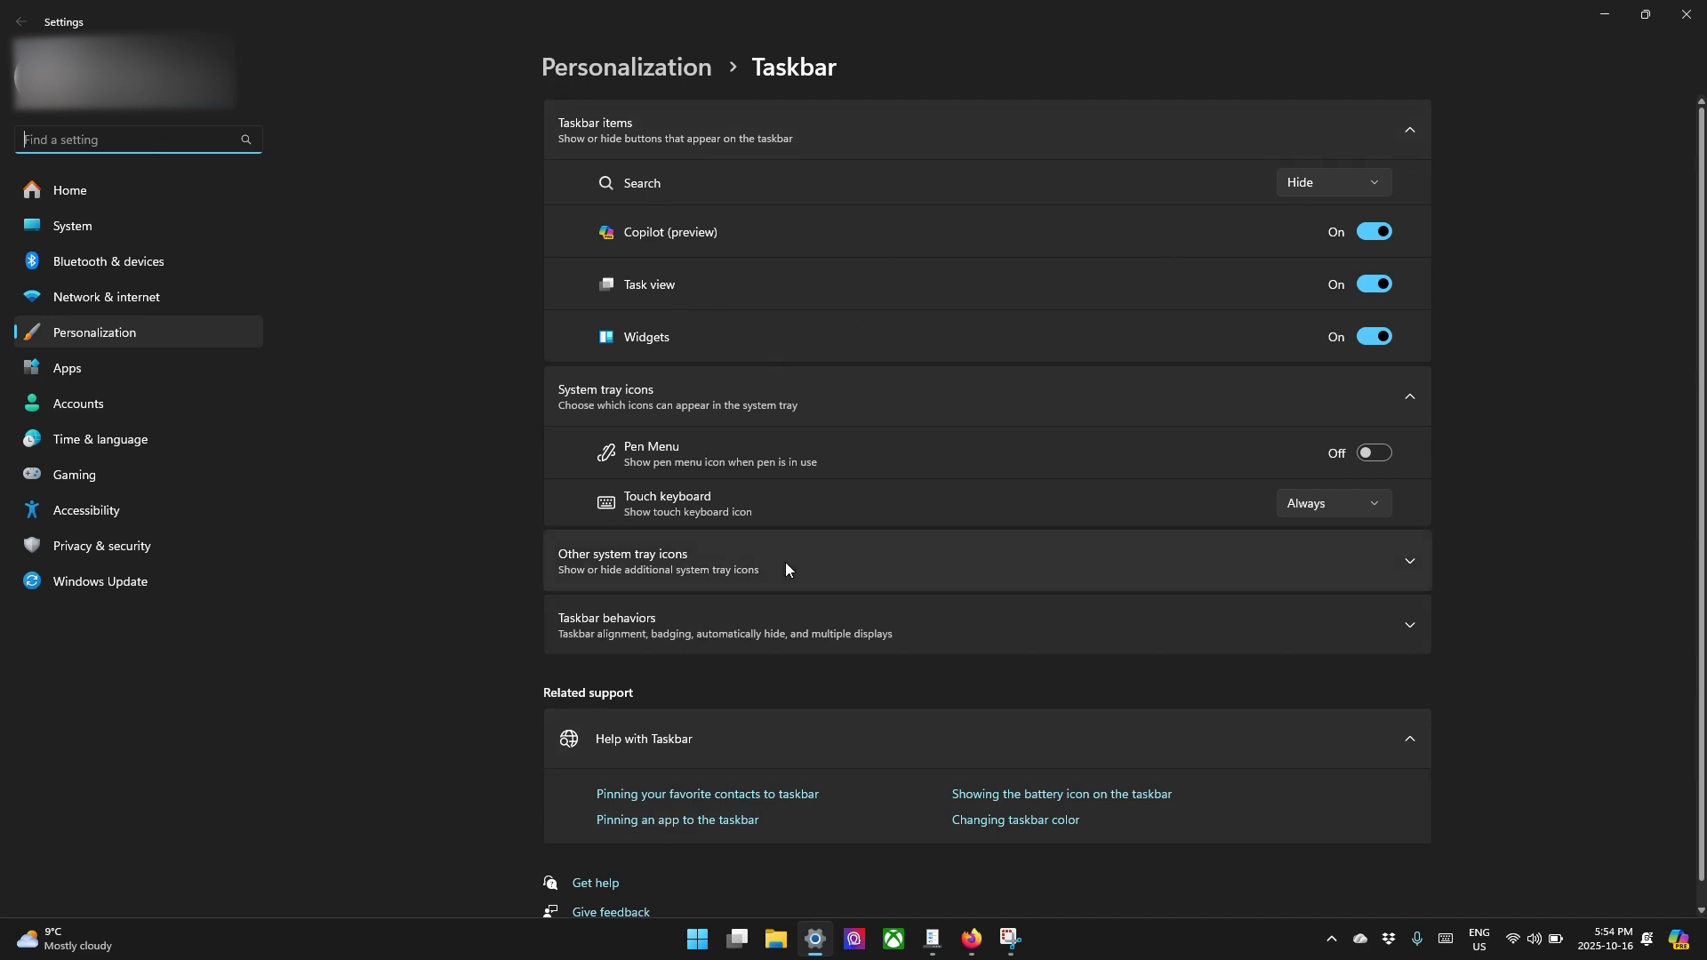
{"action": "left_click", "coordinate": [1332, 175]}
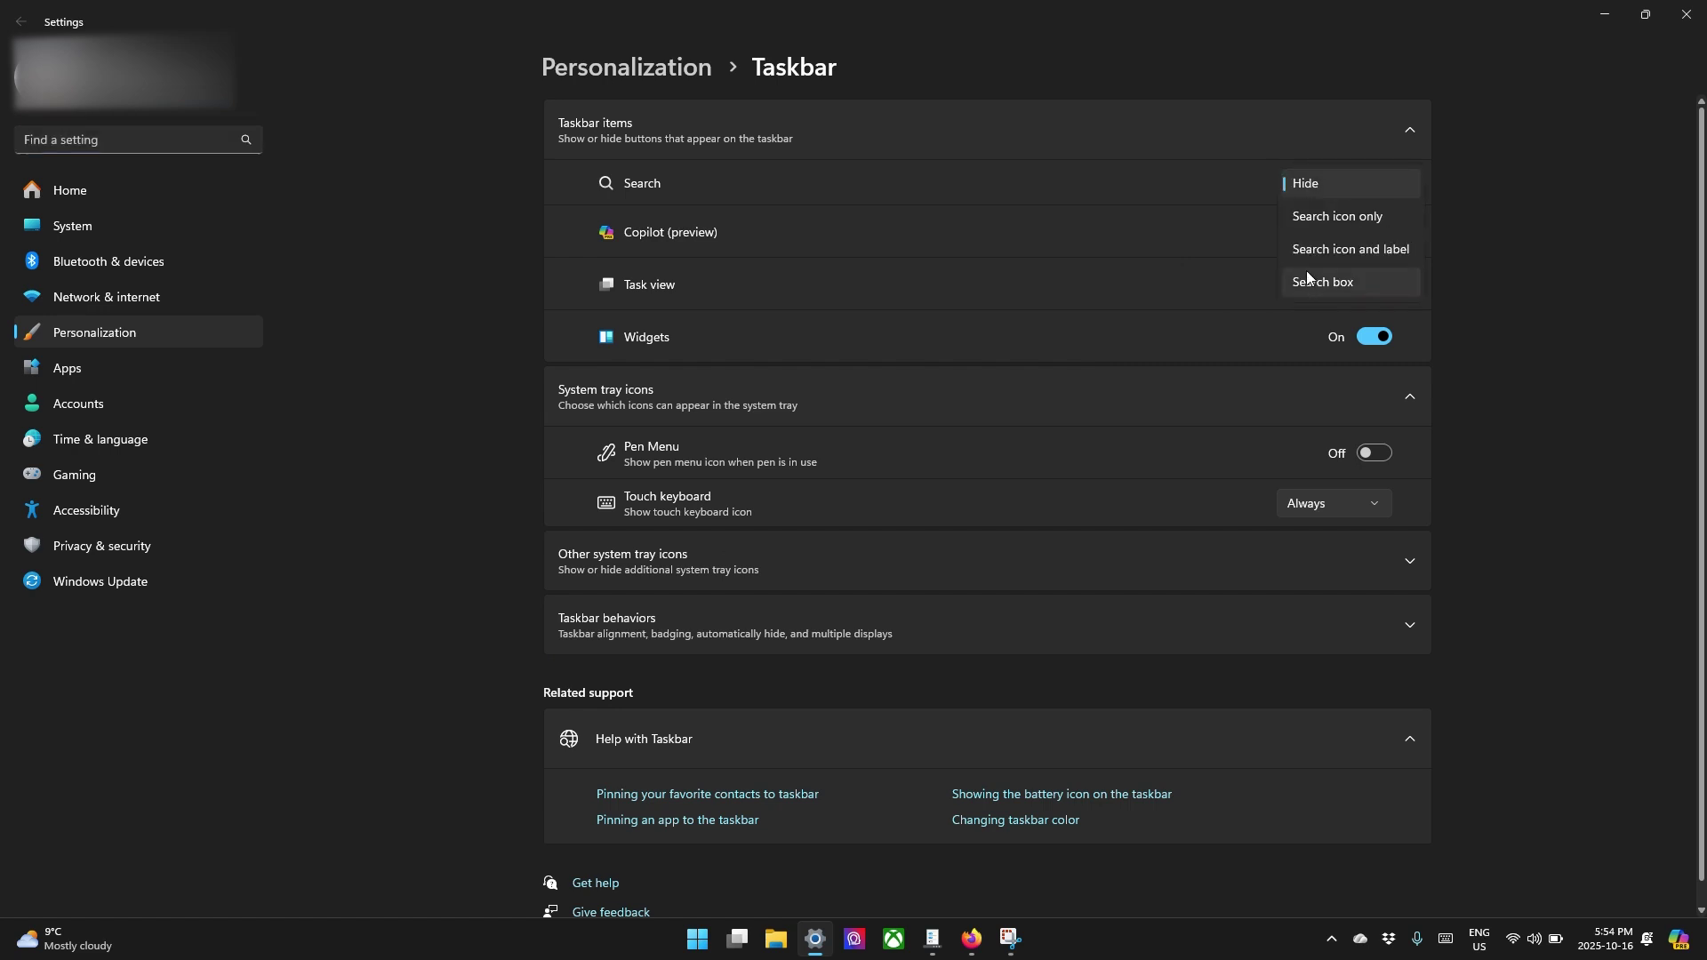
{"action": "left_click", "coordinate": [1305, 276]}
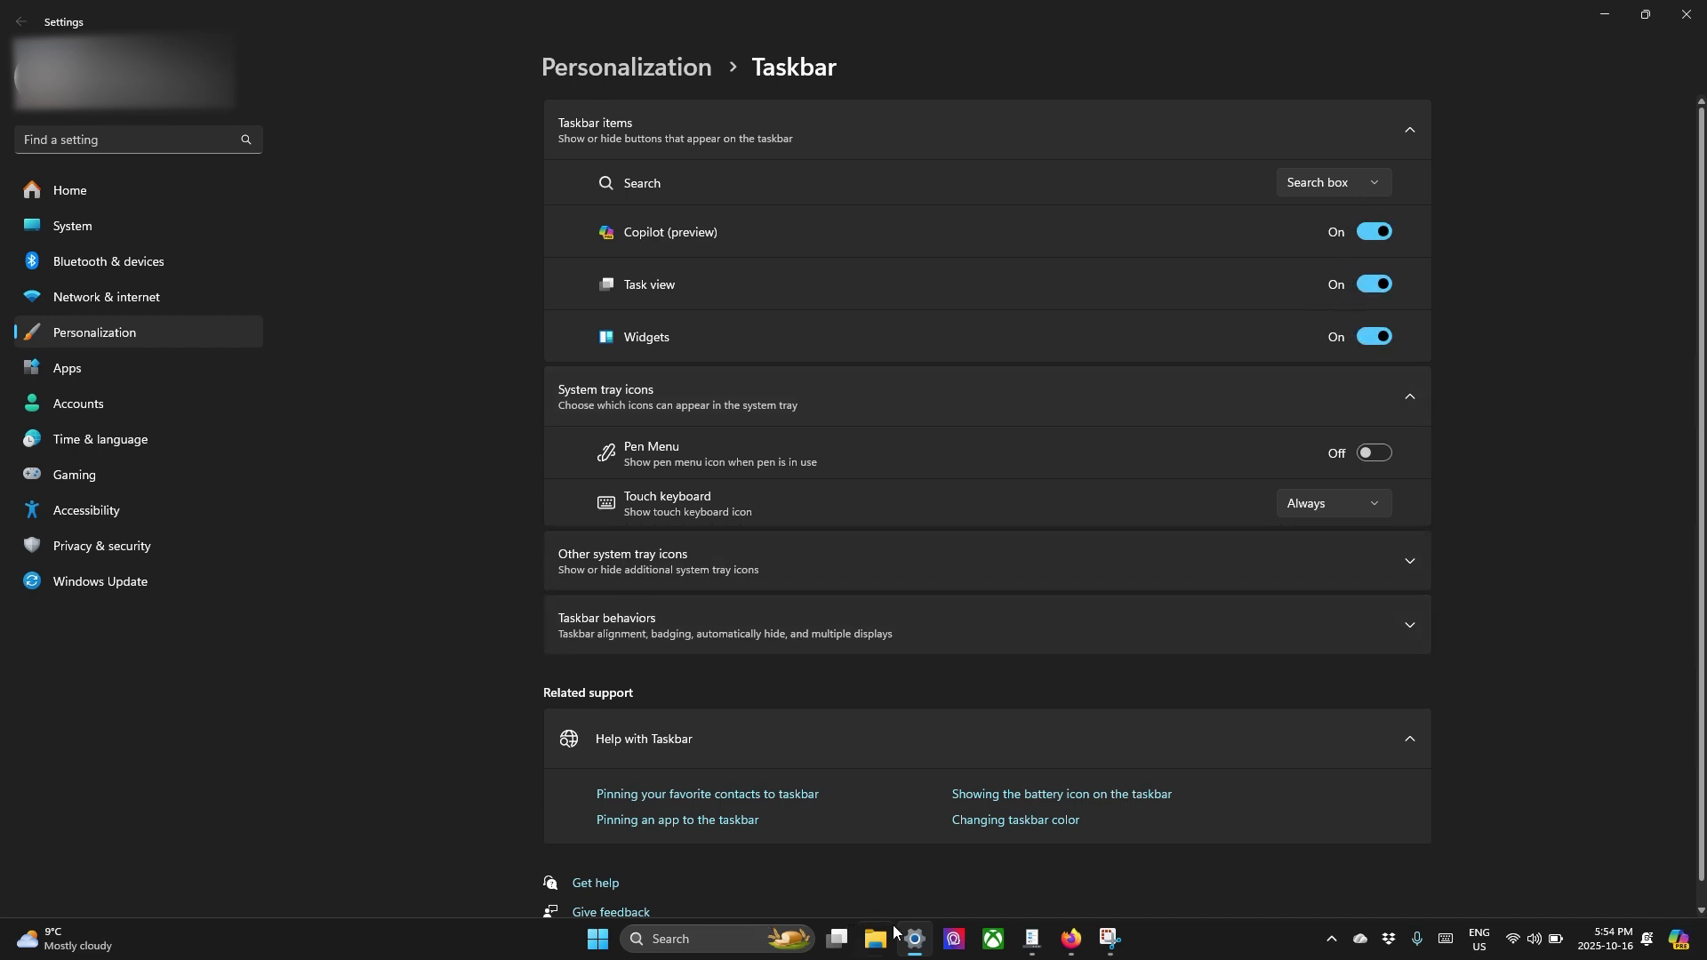
- Glance at Task view, then preview the weather widgets board and close it
{"action": "left_click", "coordinate": [838, 938]}
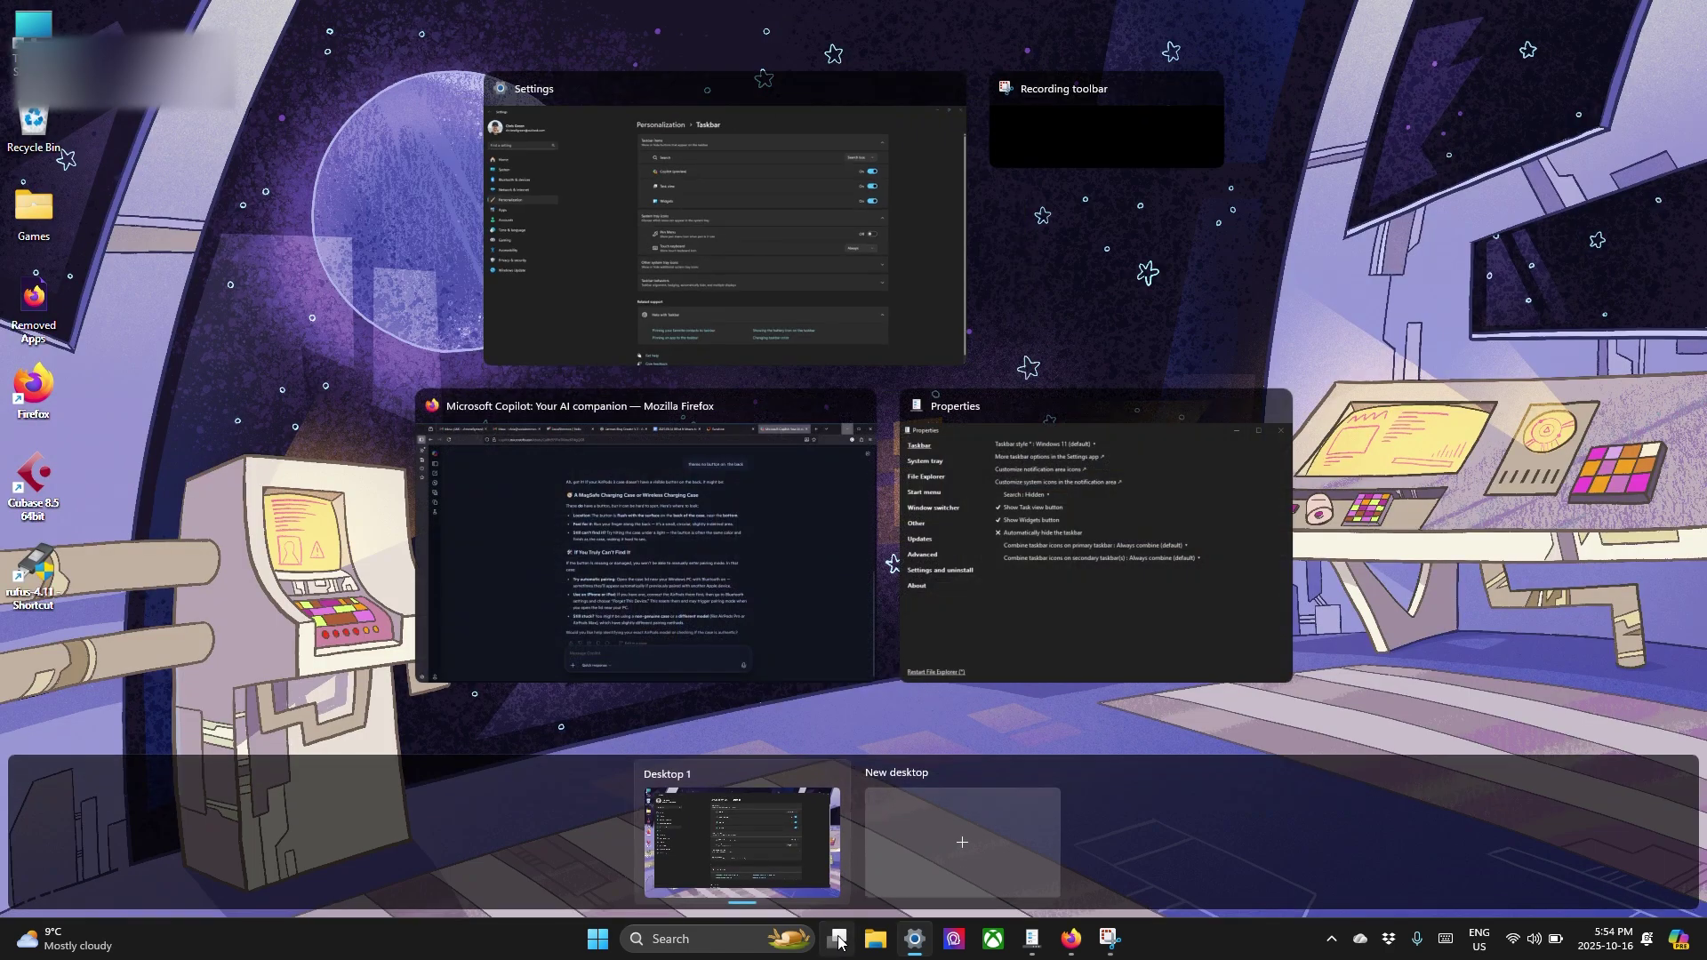
{"action": "left_click", "coordinate": [1148, 333]}
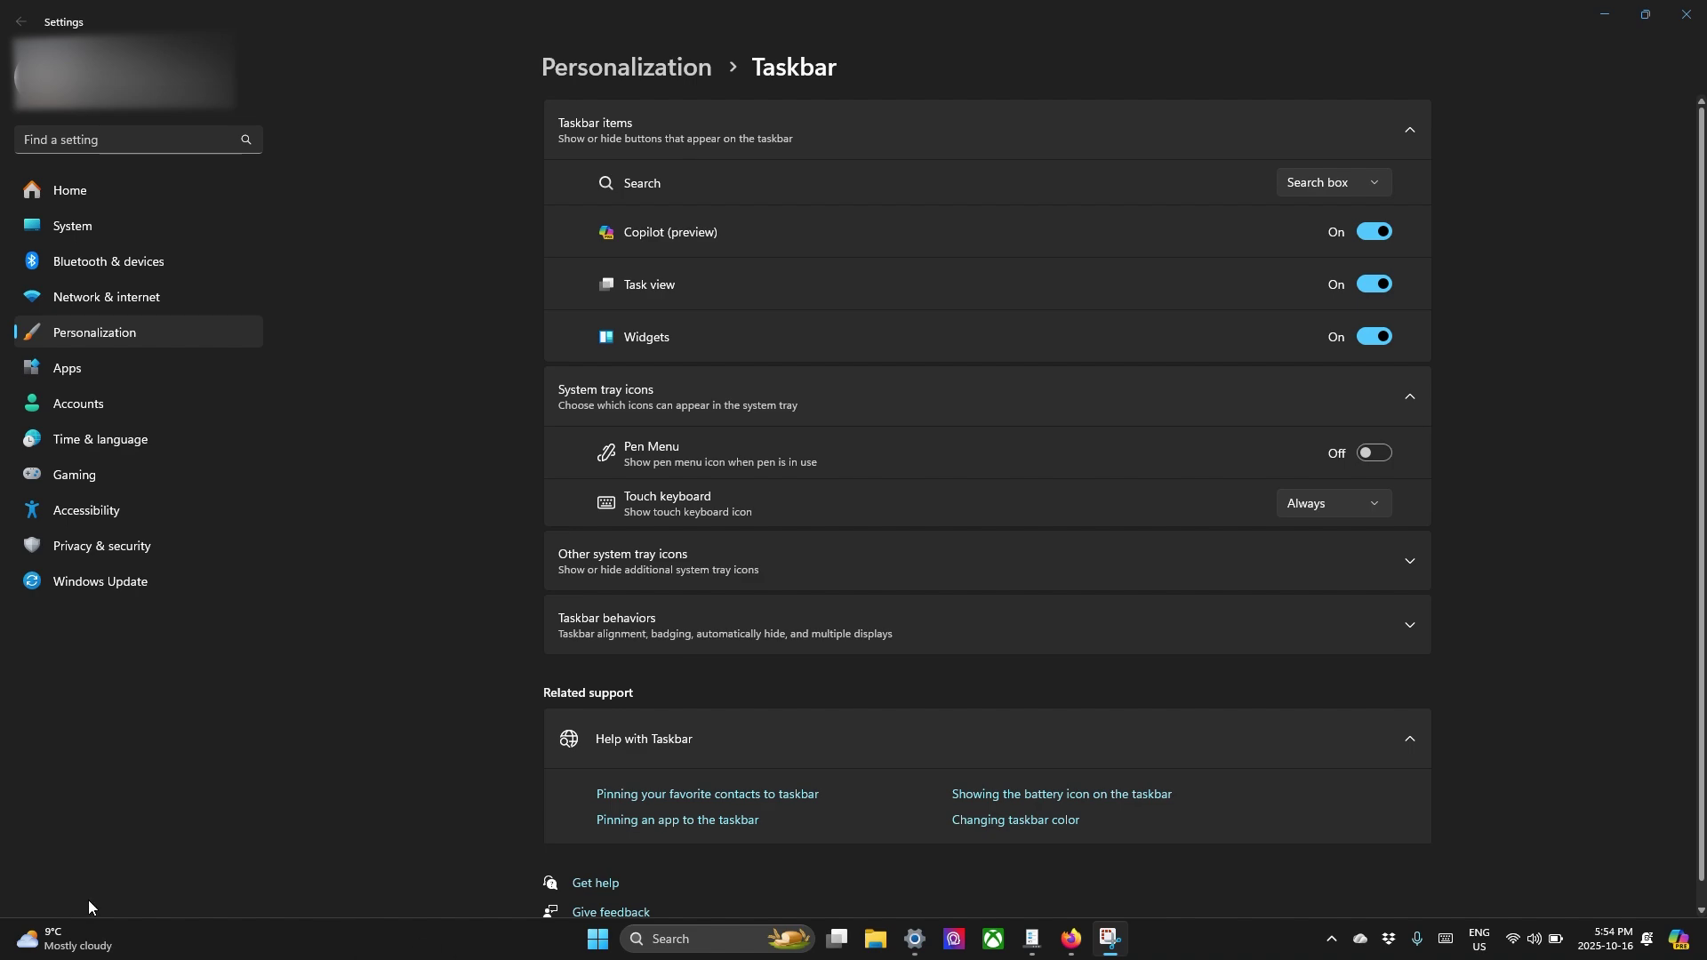
{"action": "mouse_move", "coordinate": [40, 944]}
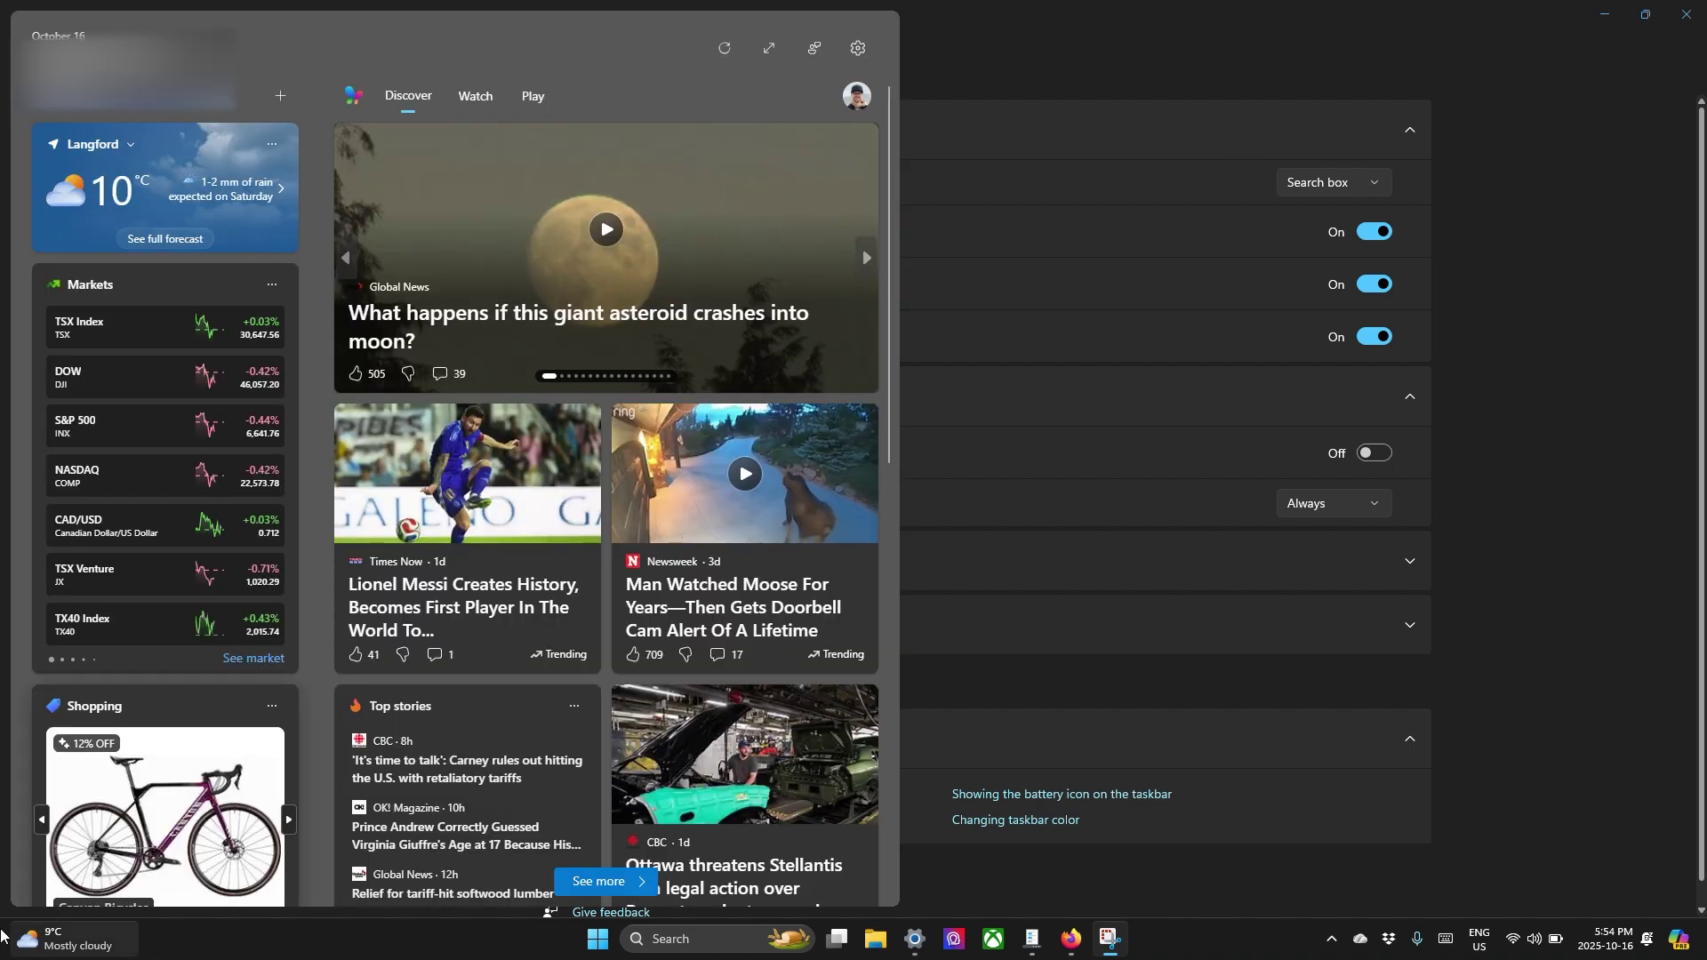
{"action": "scroll", "coordinate": [552, 443], "scroll_direction": "down", "scroll_amount": 6}
{"action": "scroll", "coordinate": [553, 443], "scroll_direction": "up", "scroll_amount": 6}
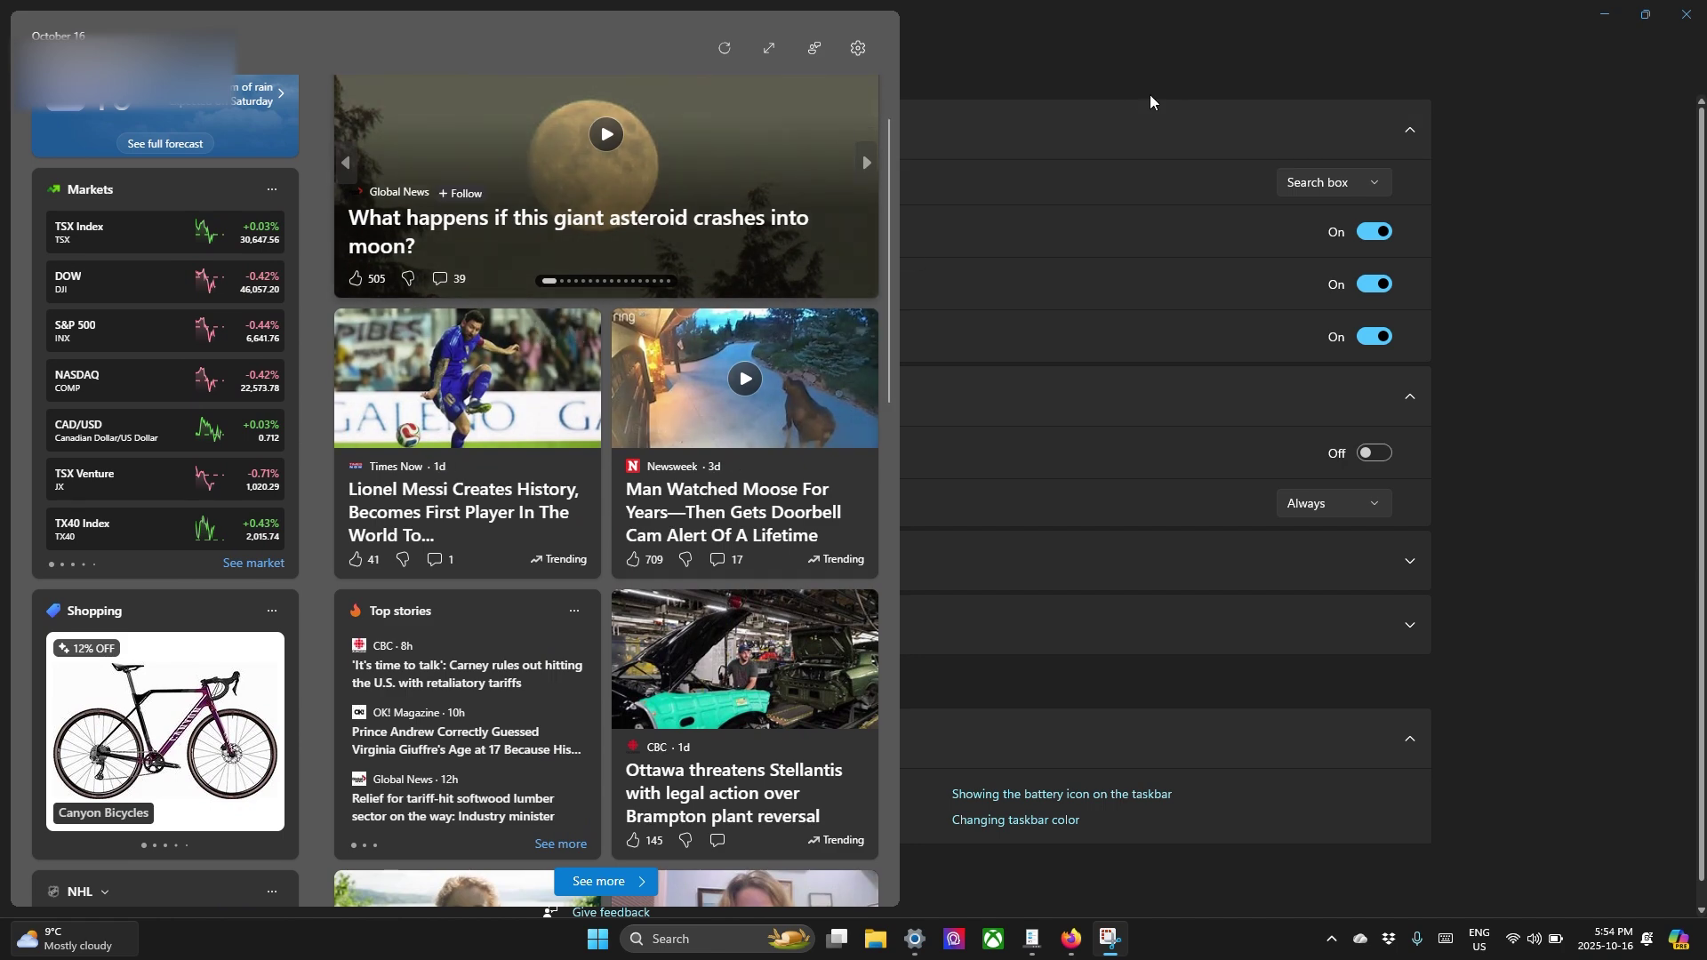
{"action": "left_click", "coordinate": [1150, 95]}
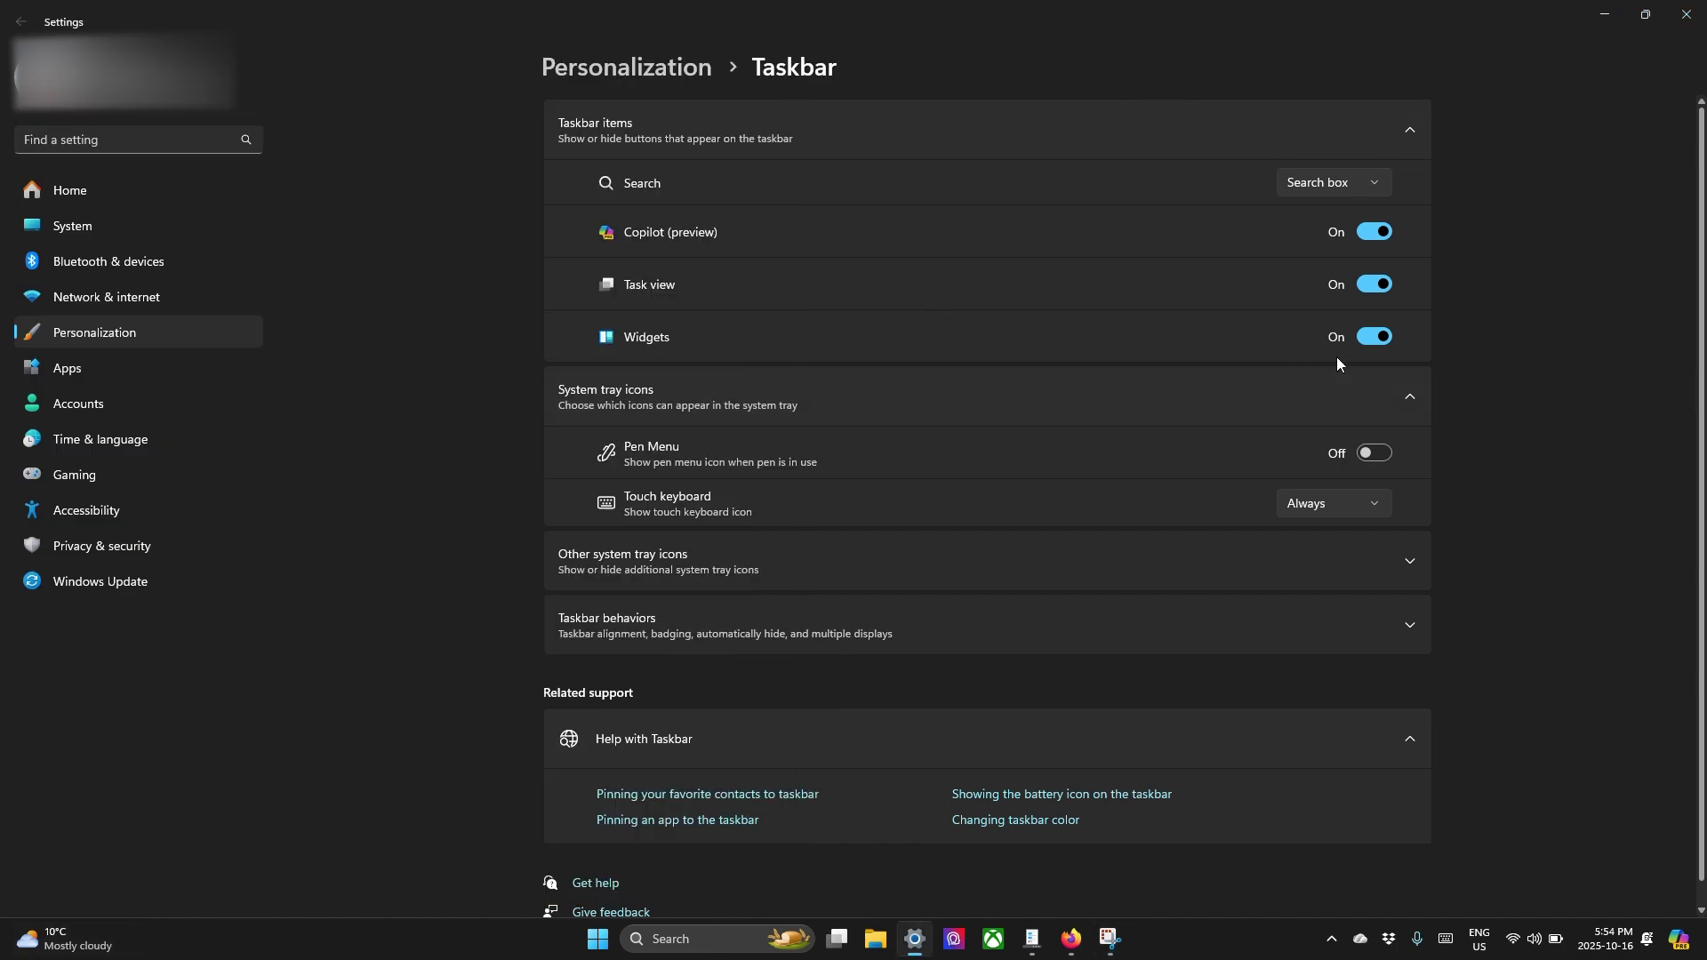
- Switch Widgets off on the taskbar, then try Task view and return to Settings
{"action": "left_click", "coordinate": [1367, 337]}
{"action": "left_click", "coordinate": [836, 948]}
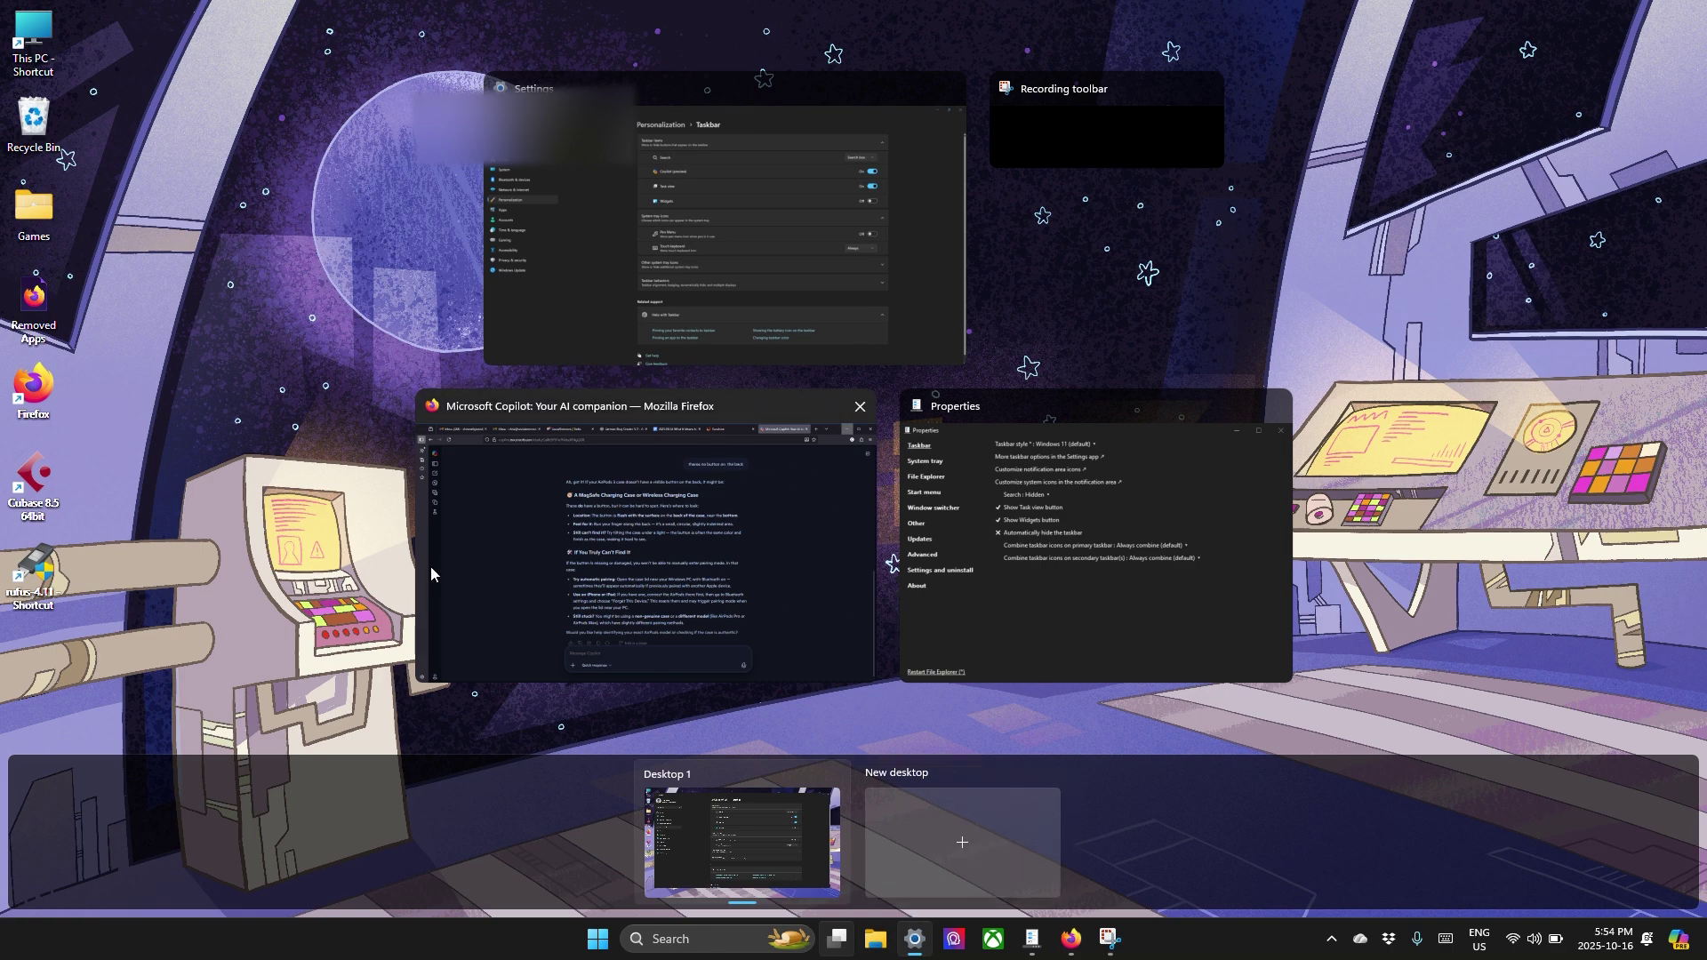
{"action": "left_click", "coordinate": [686, 295]}
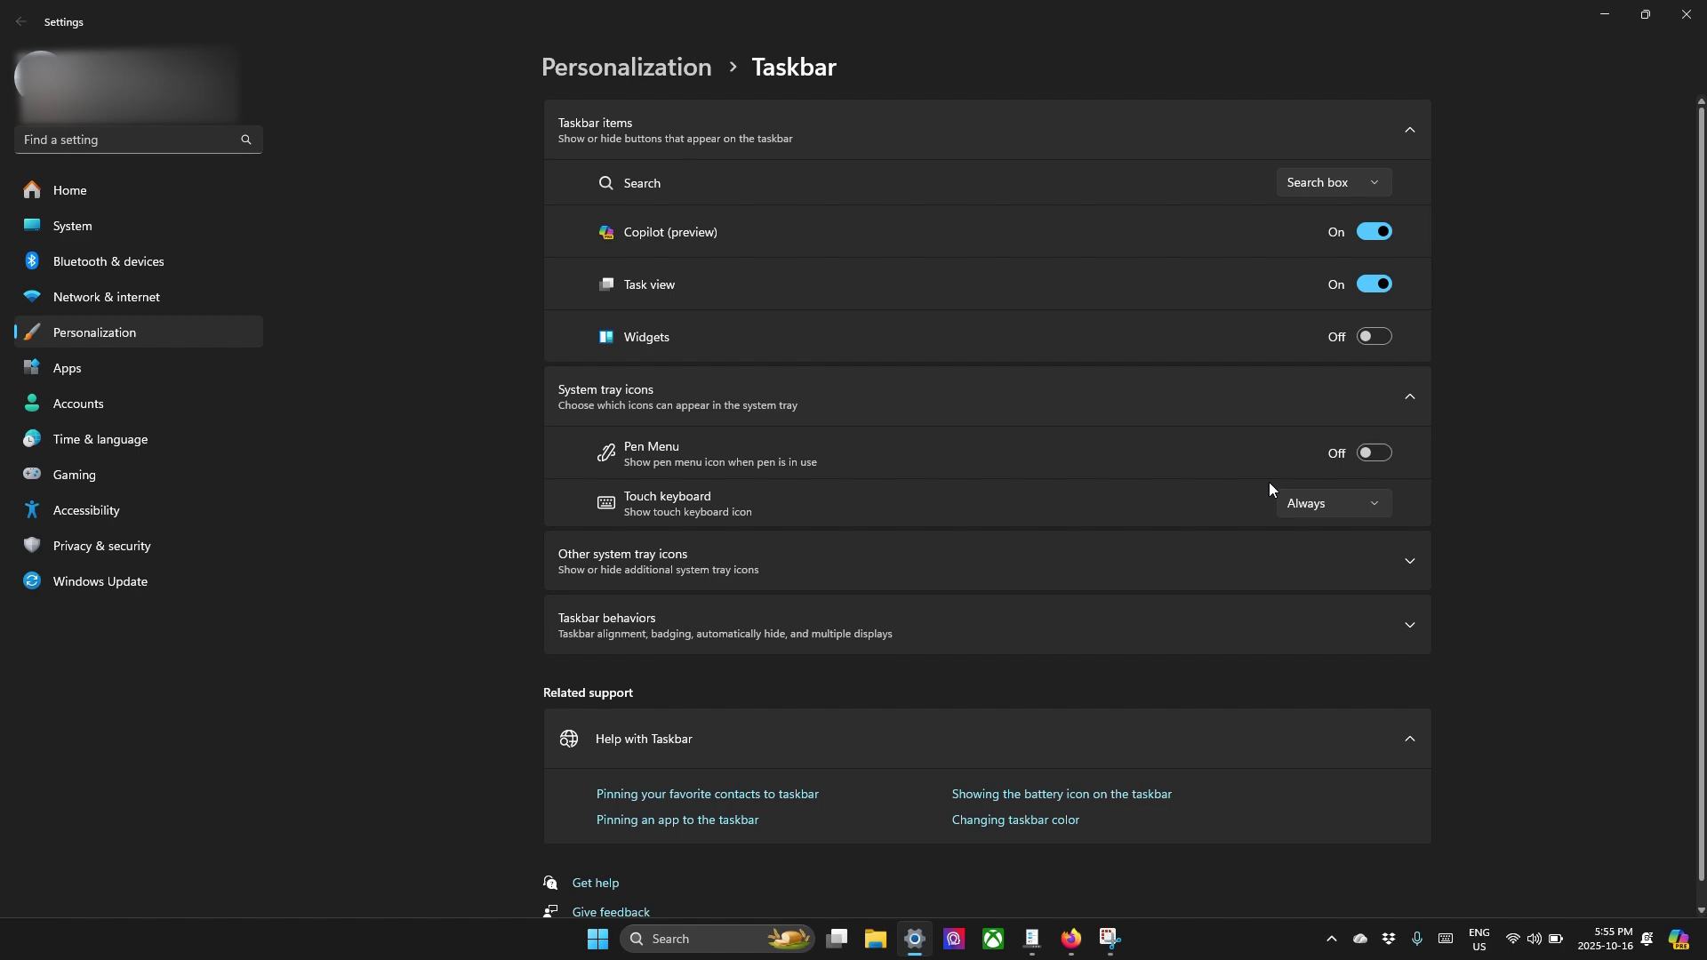
- Cycle through open windows with Alt+Tab and Win+Tab, landing back on Settings
{"action": "key", "text": "alt+Tab"}
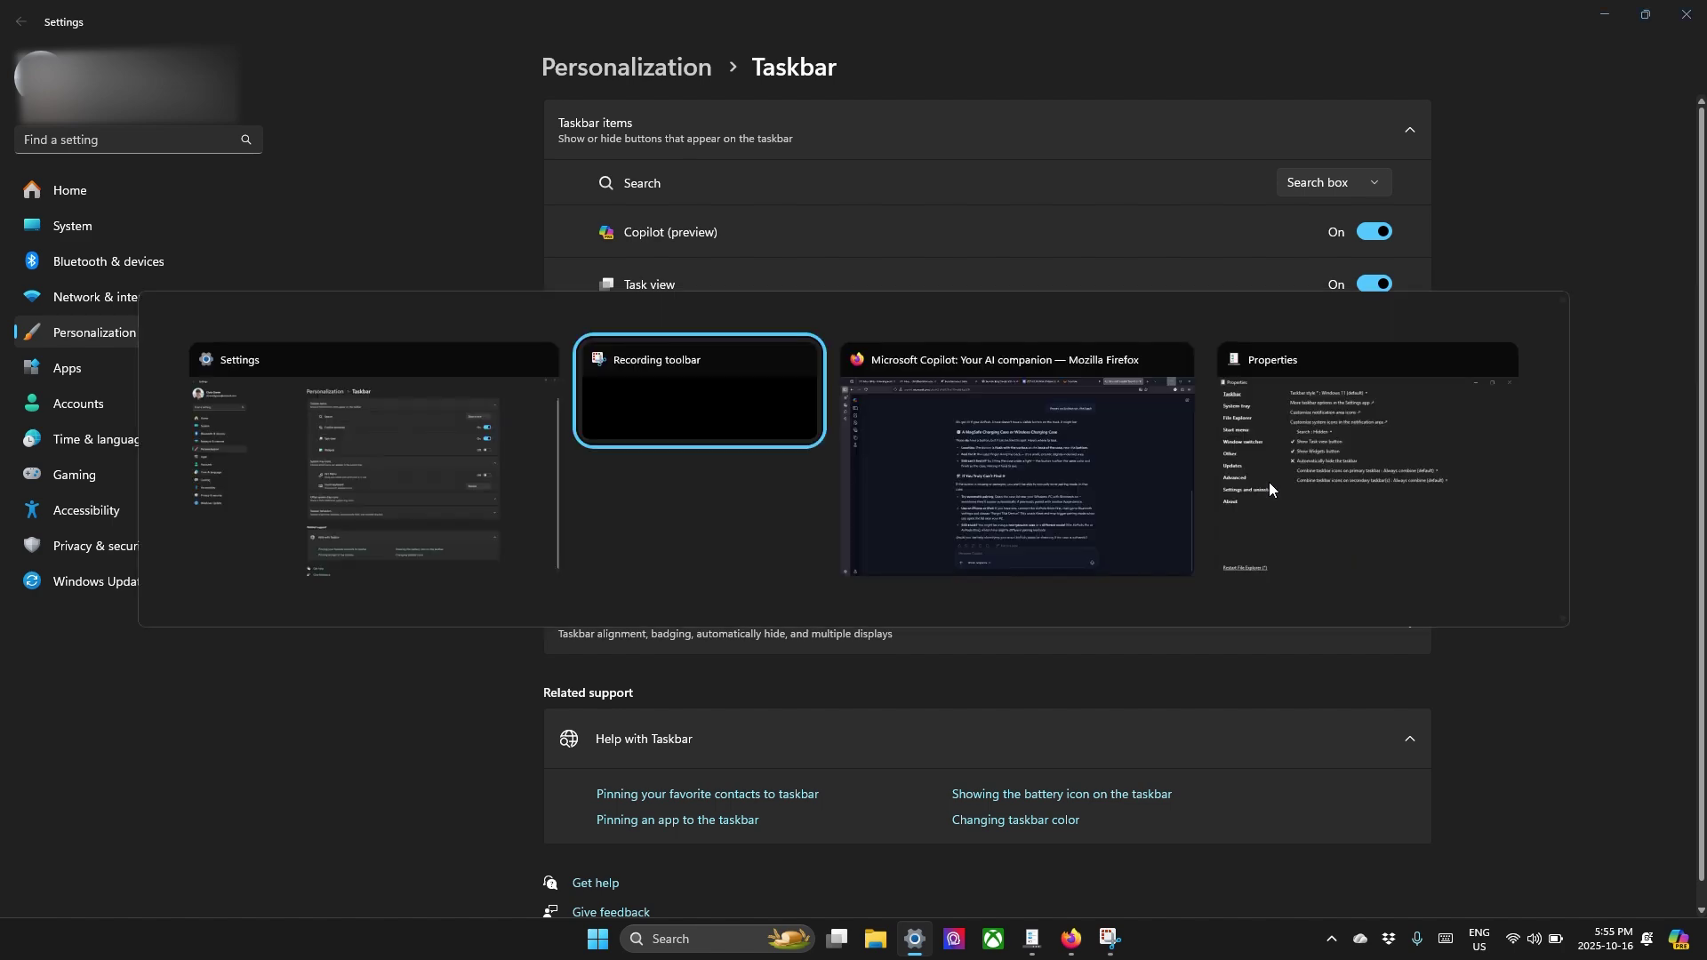
{"action": "key", "text": "alt+Tab"}
{"action": "key", "text": "alt+Tab"}
{"action": "key", "text": "alt+Tab"}
{"action": "key", "text": "alt+Tab"}
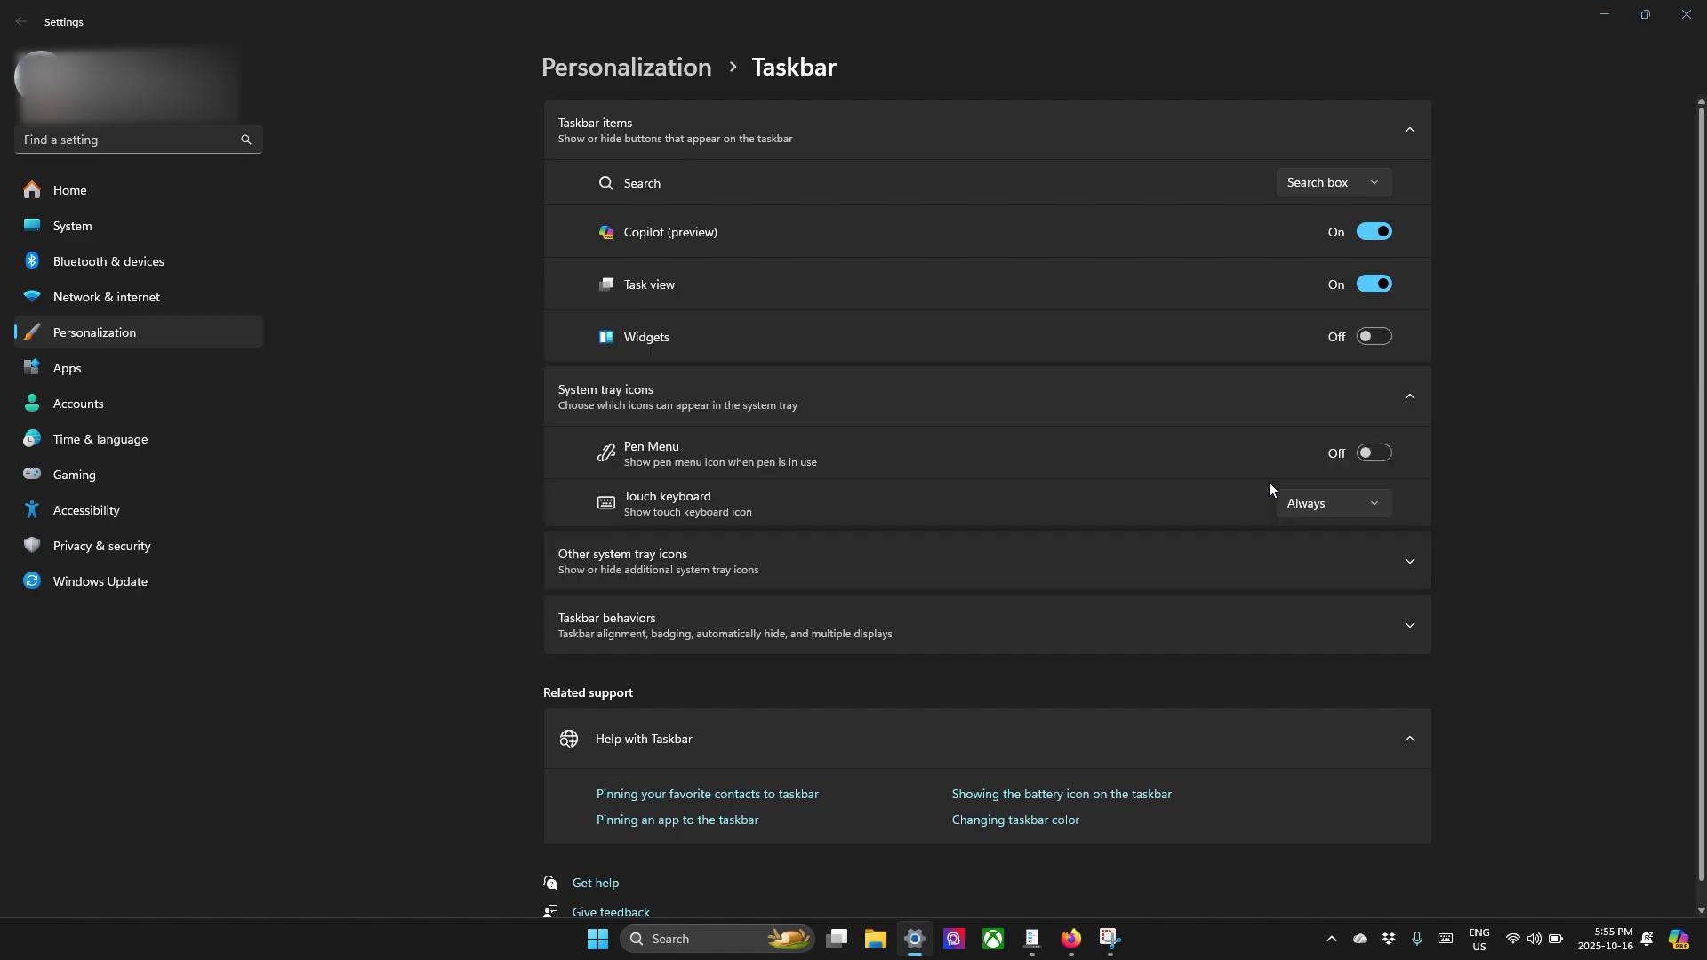
{"action": "key", "text": "super+Tab"}
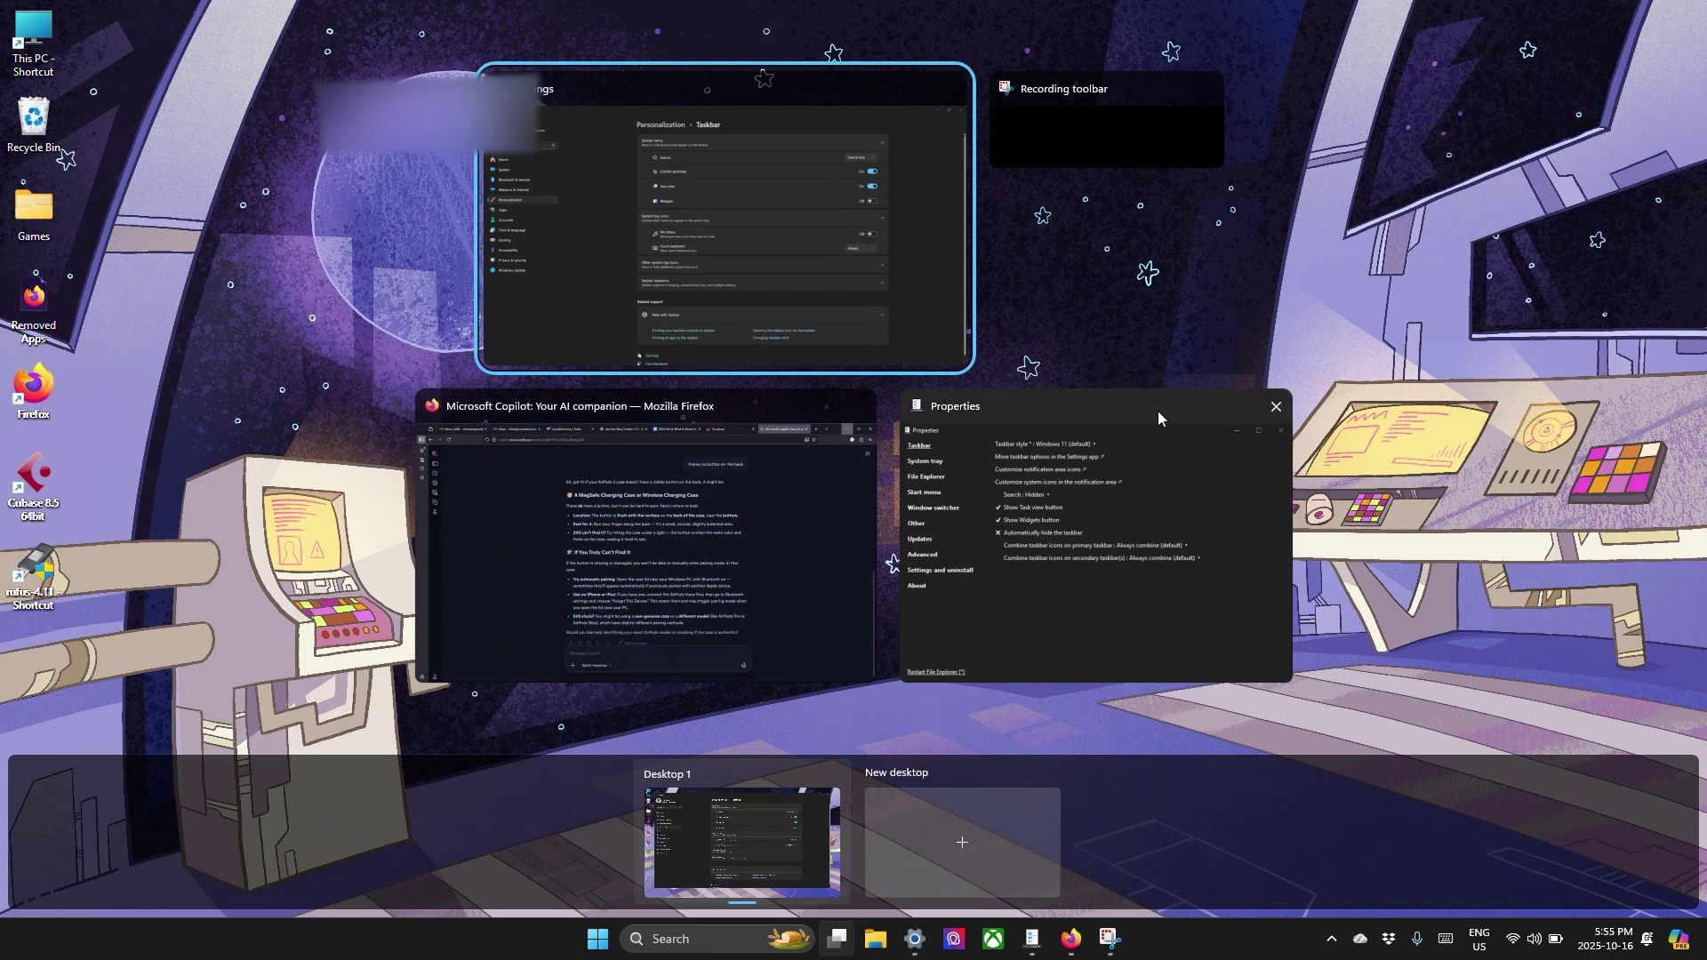
{"action": "left_click", "coordinate": [873, 270]}
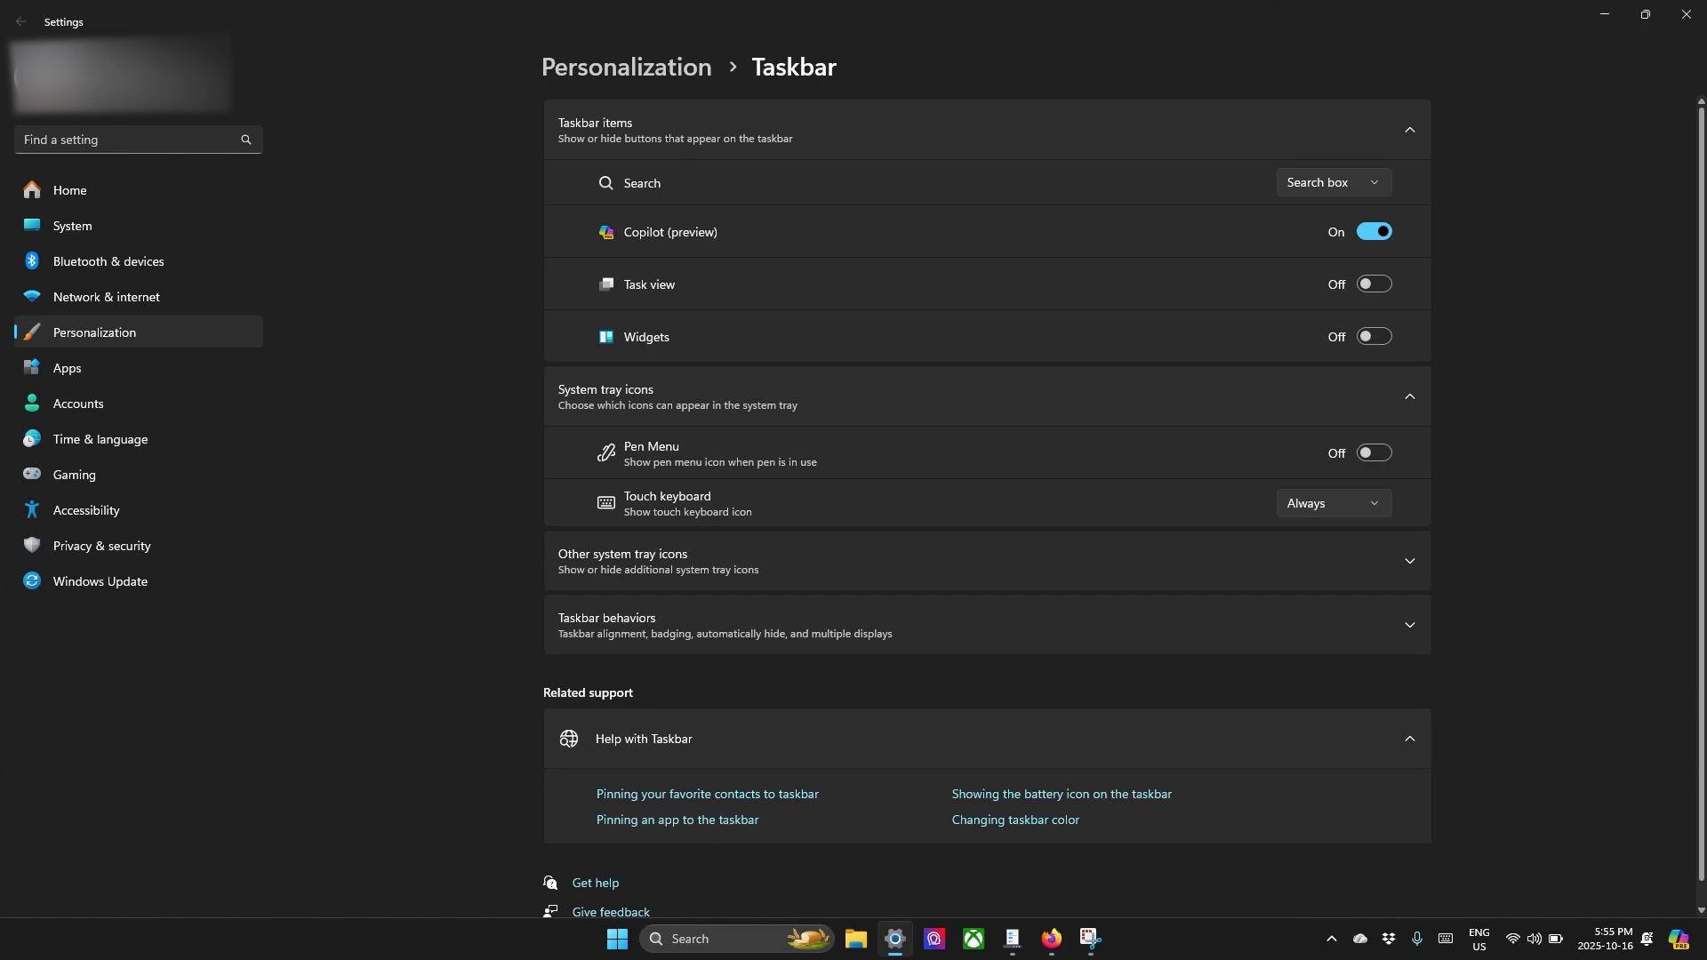
- Test a 'cow' search from the taskbar and Start, then set Search to Hide
{"action": "left_click", "coordinate": [732, 950]}
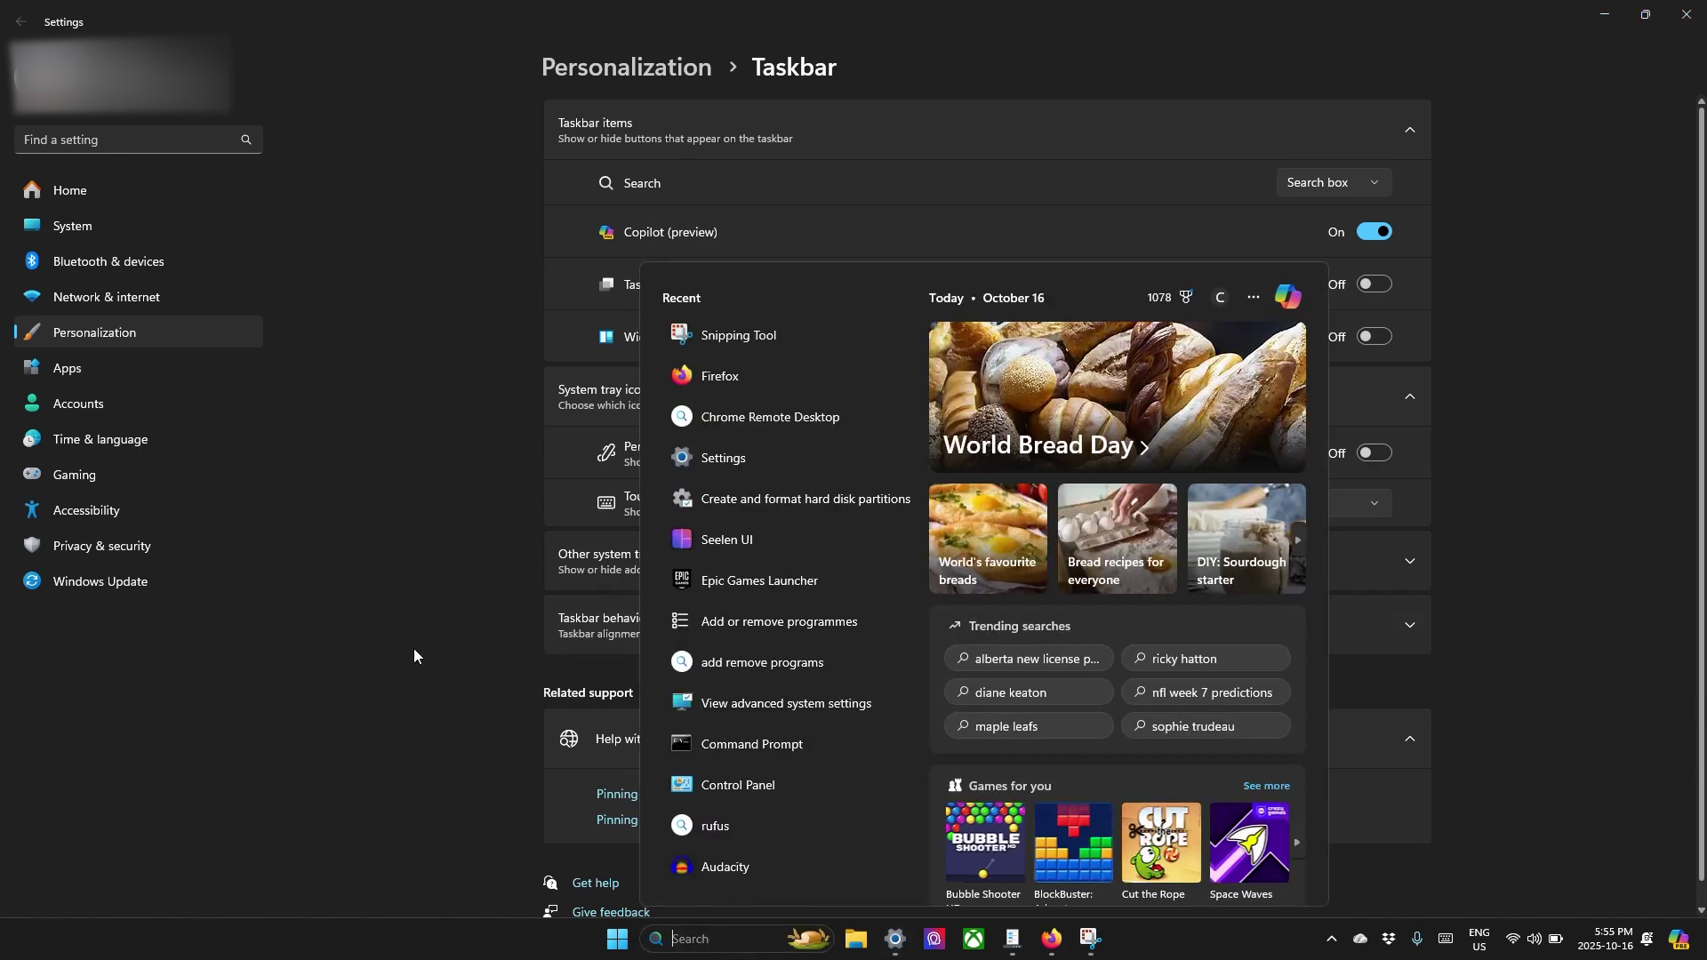
{"action": "left_click", "coordinate": [413, 648]}
{"action": "left_click", "coordinate": [617, 939]}
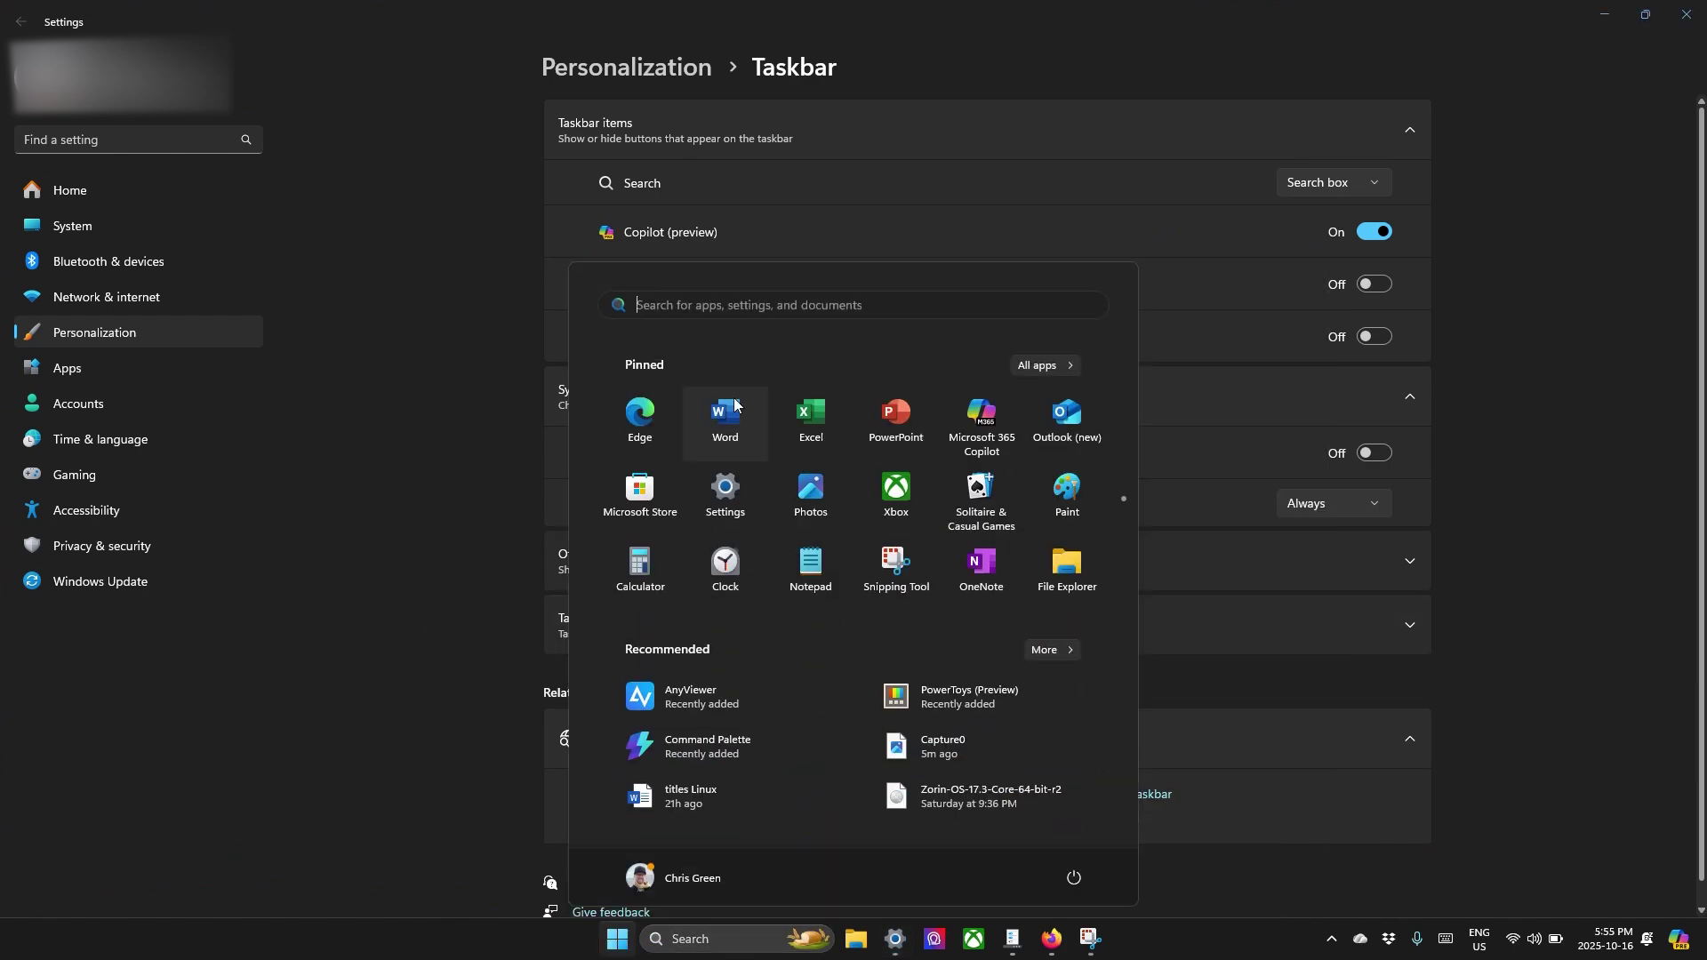
{"action": "type", "text": "cow"}
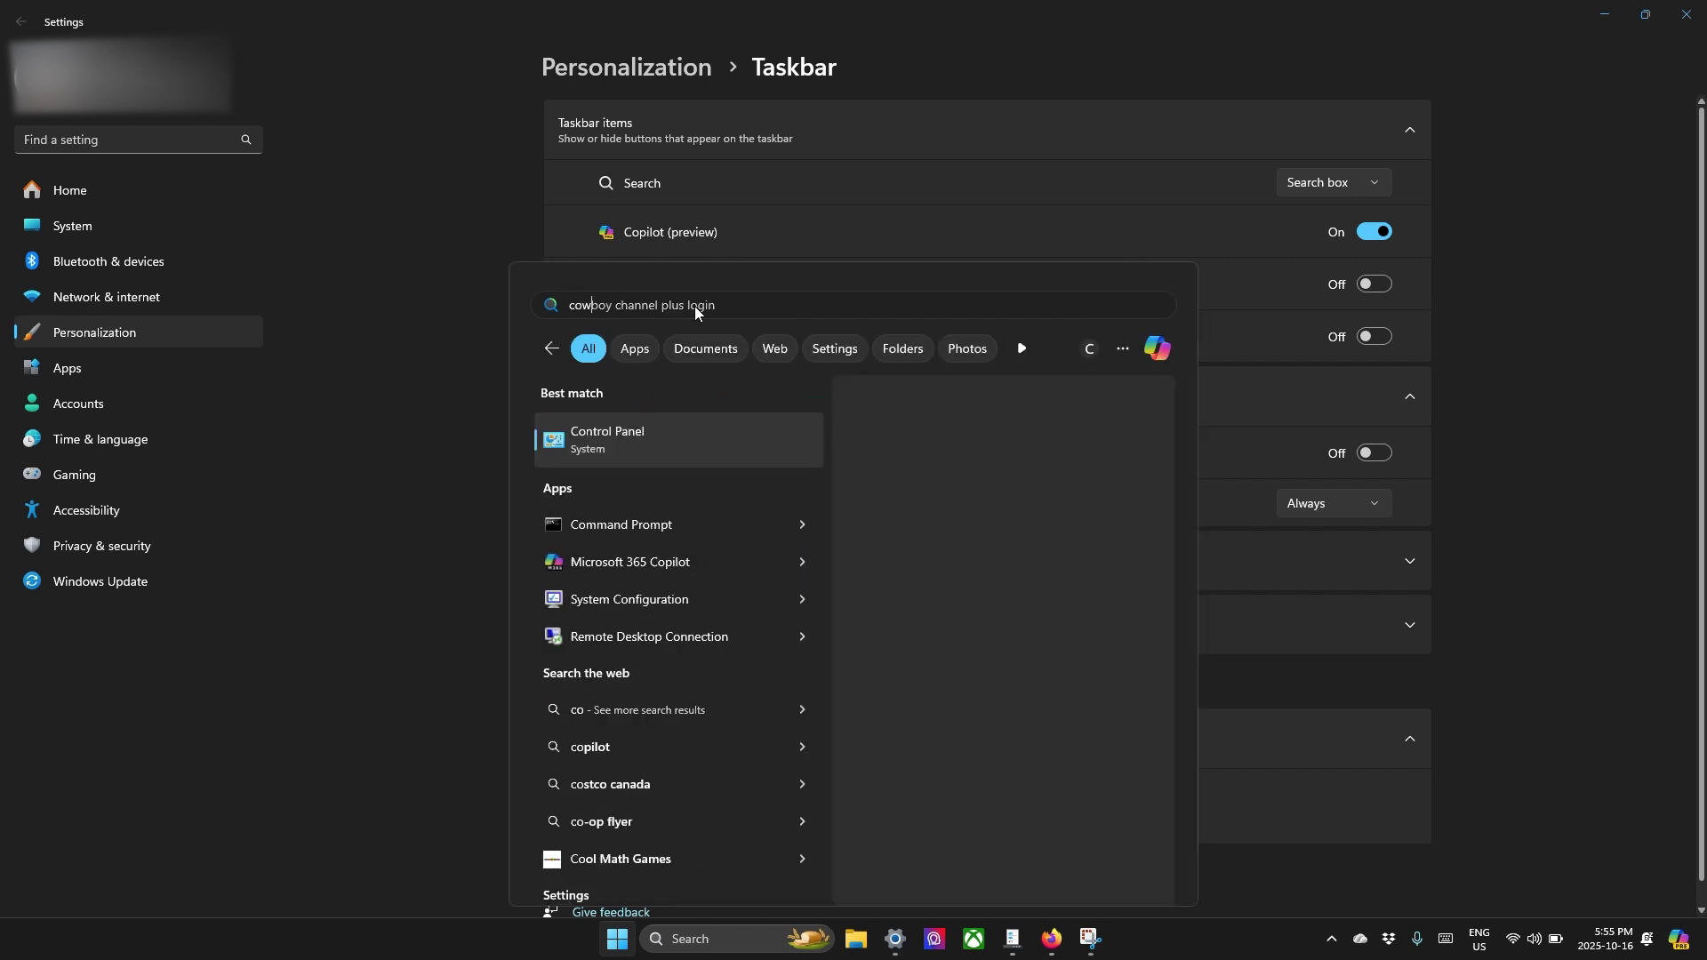
{"action": "left_click", "coordinate": [301, 400]}
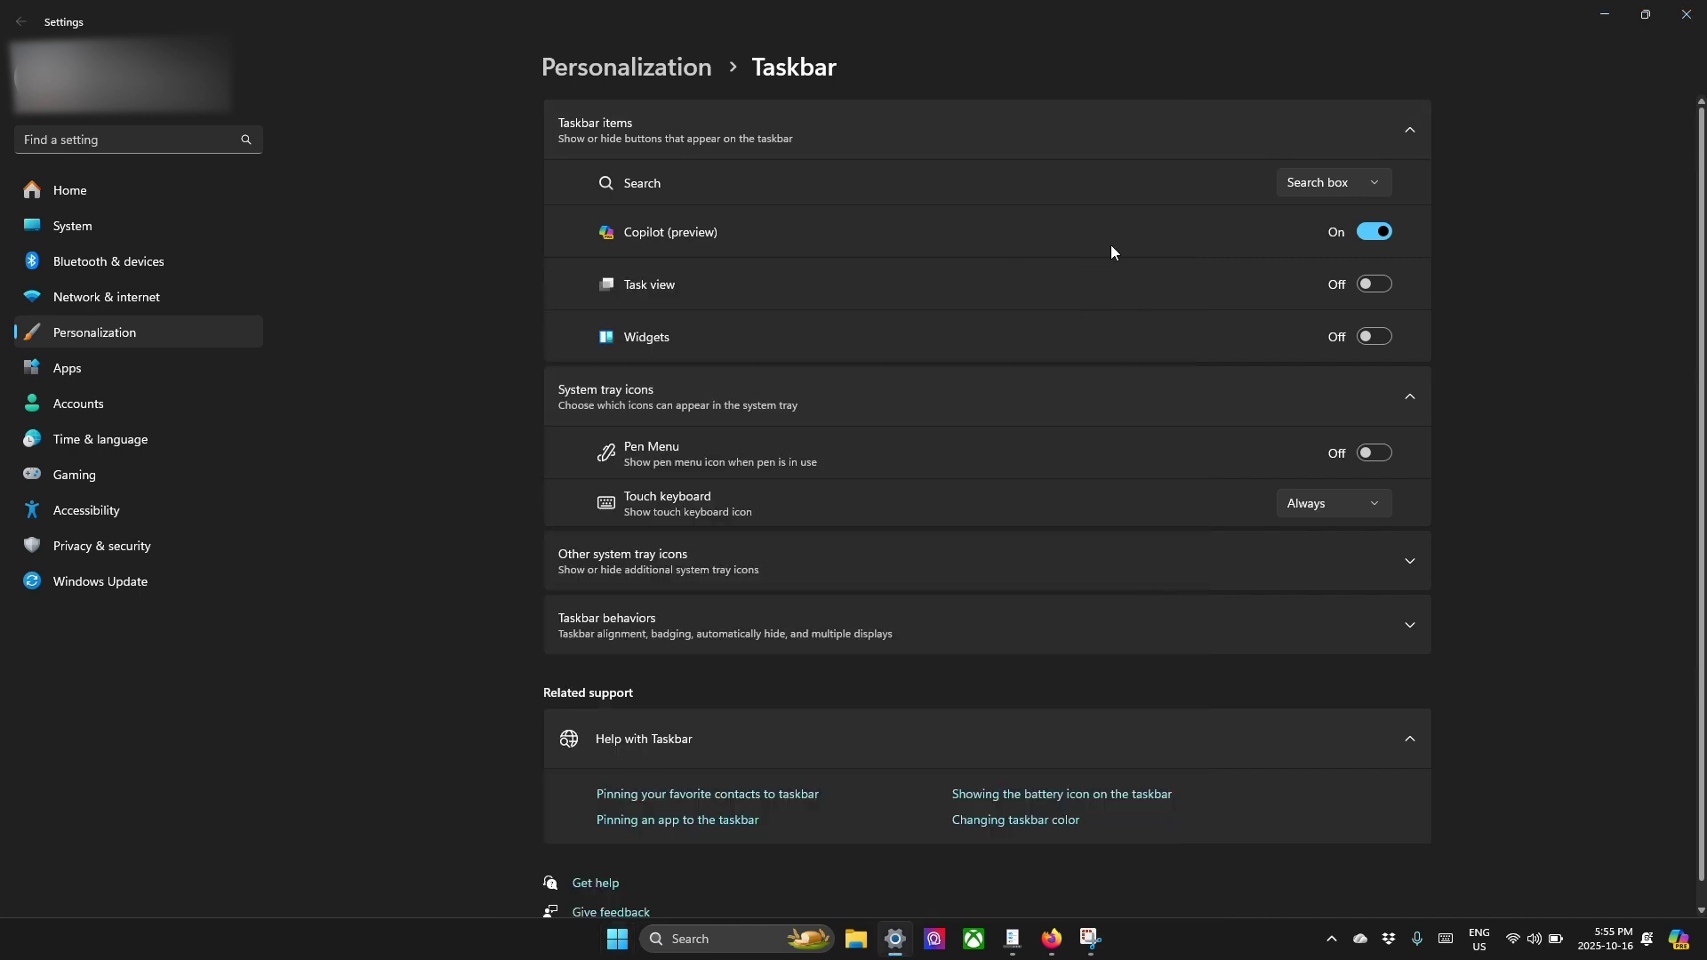
{"action": "left_click", "coordinate": [1316, 178]}
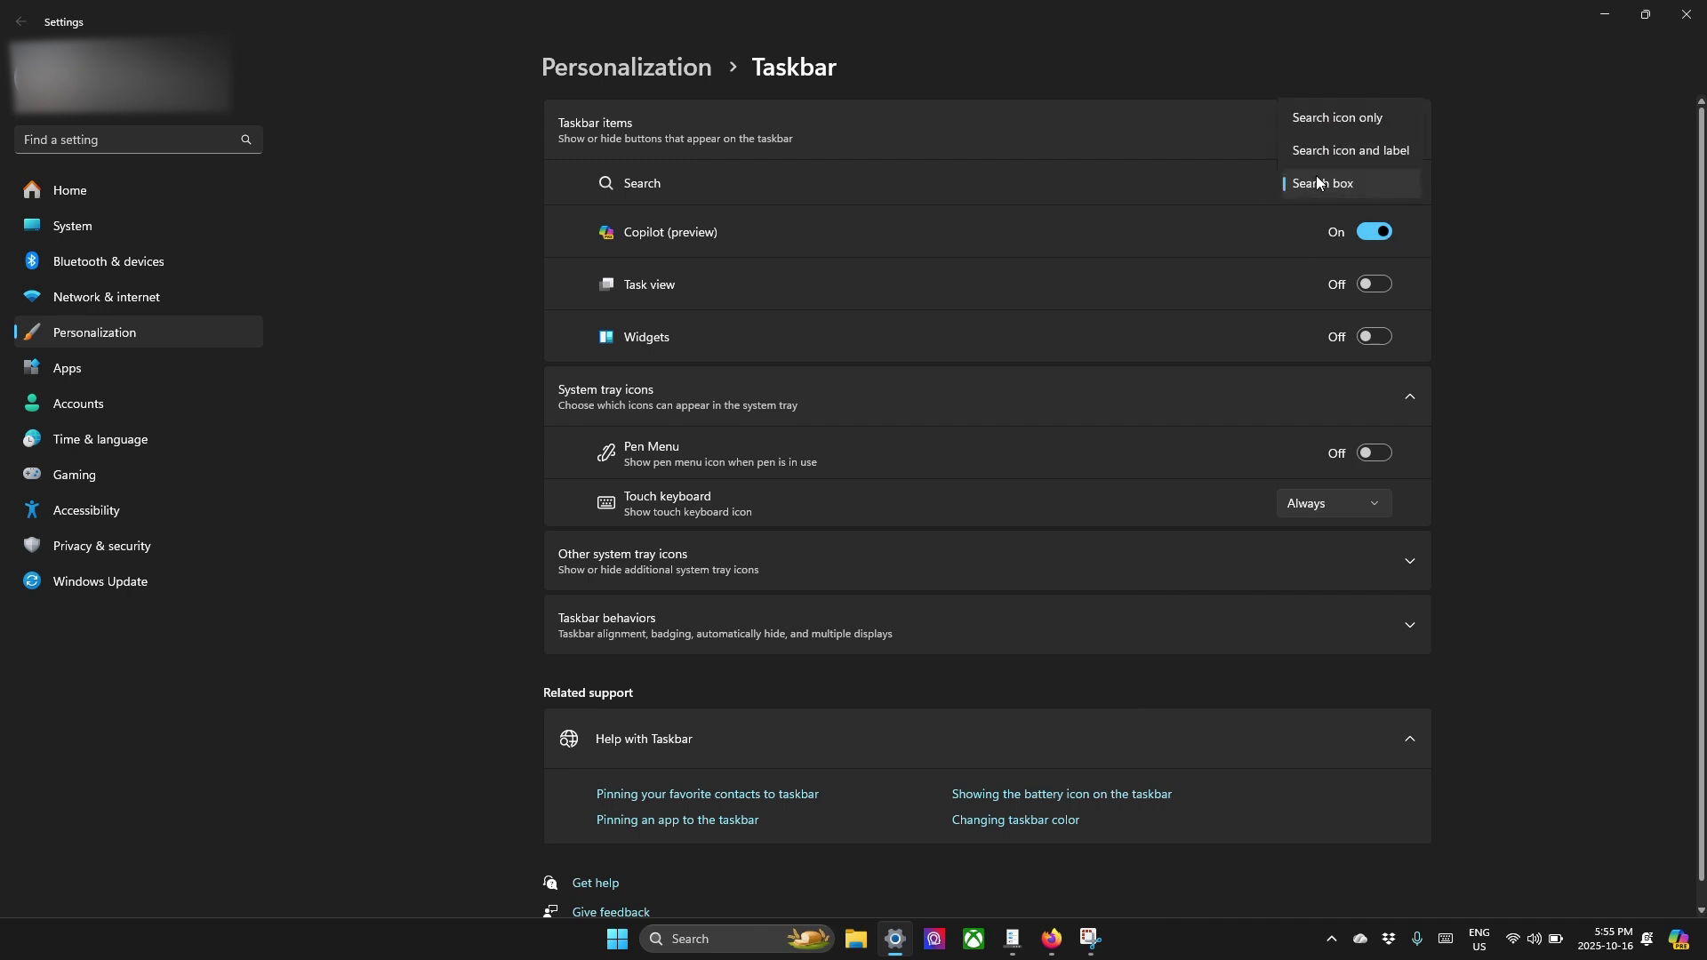
{"action": "left_click", "coordinate": [1317, 85]}
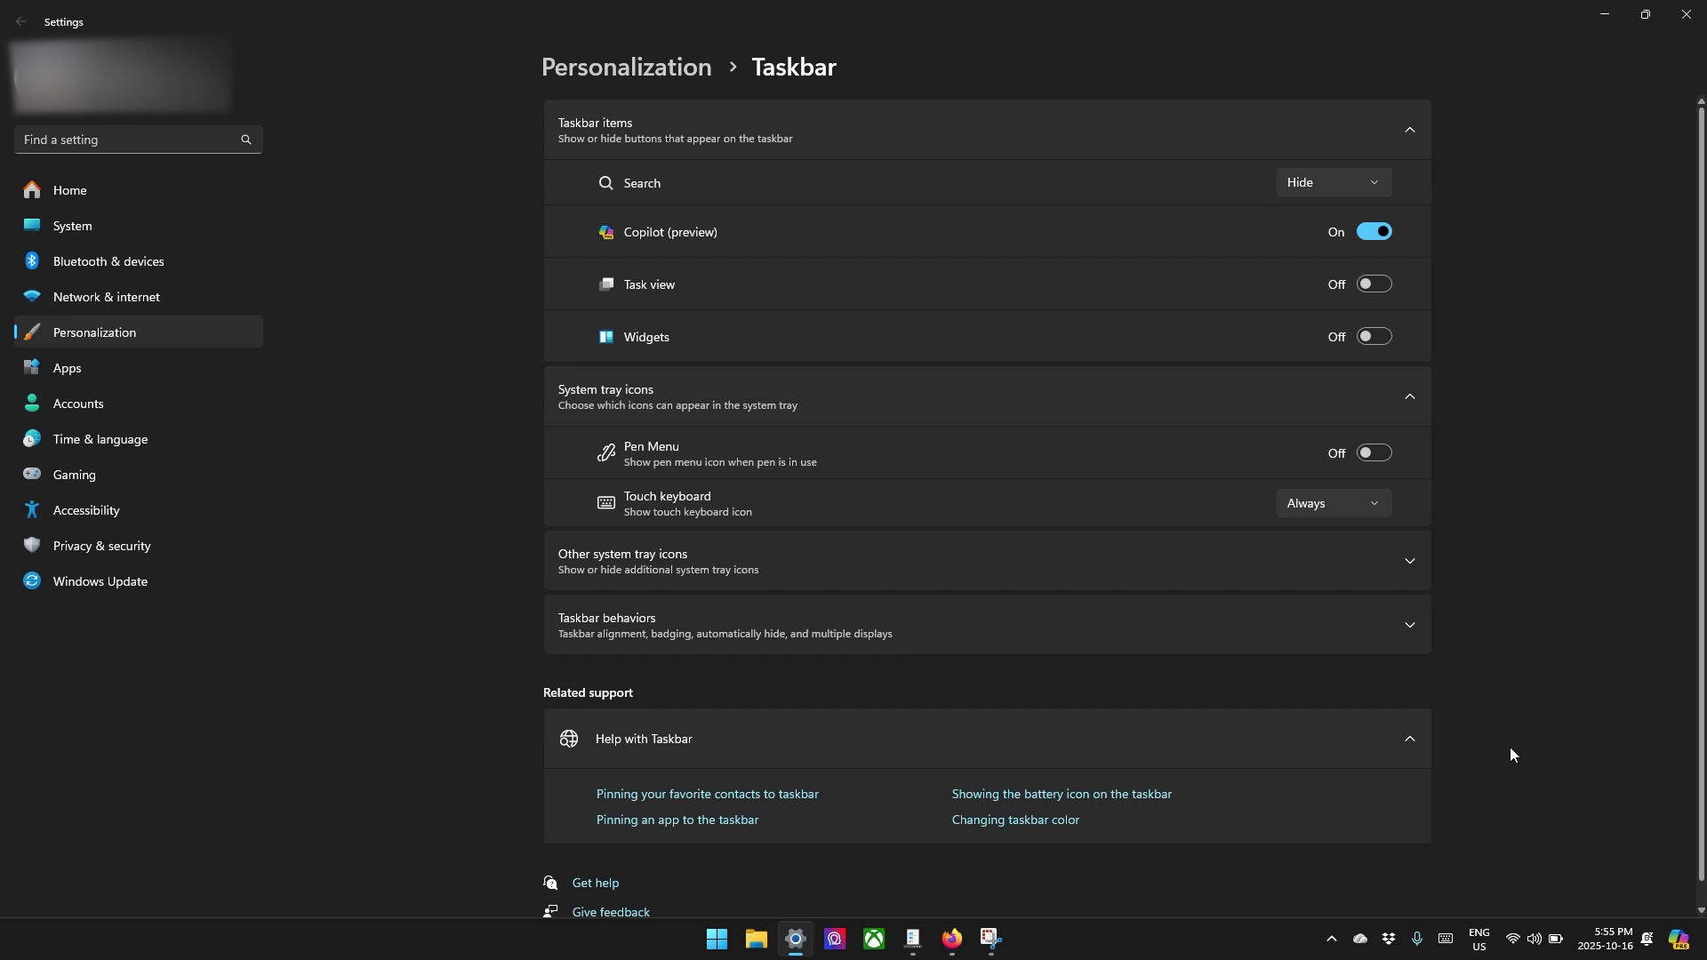
- Switch Copilot (preview) off, then briefly open and close the touch keyboard
{"action": "left_click", "coordinate": [1371, 236]}
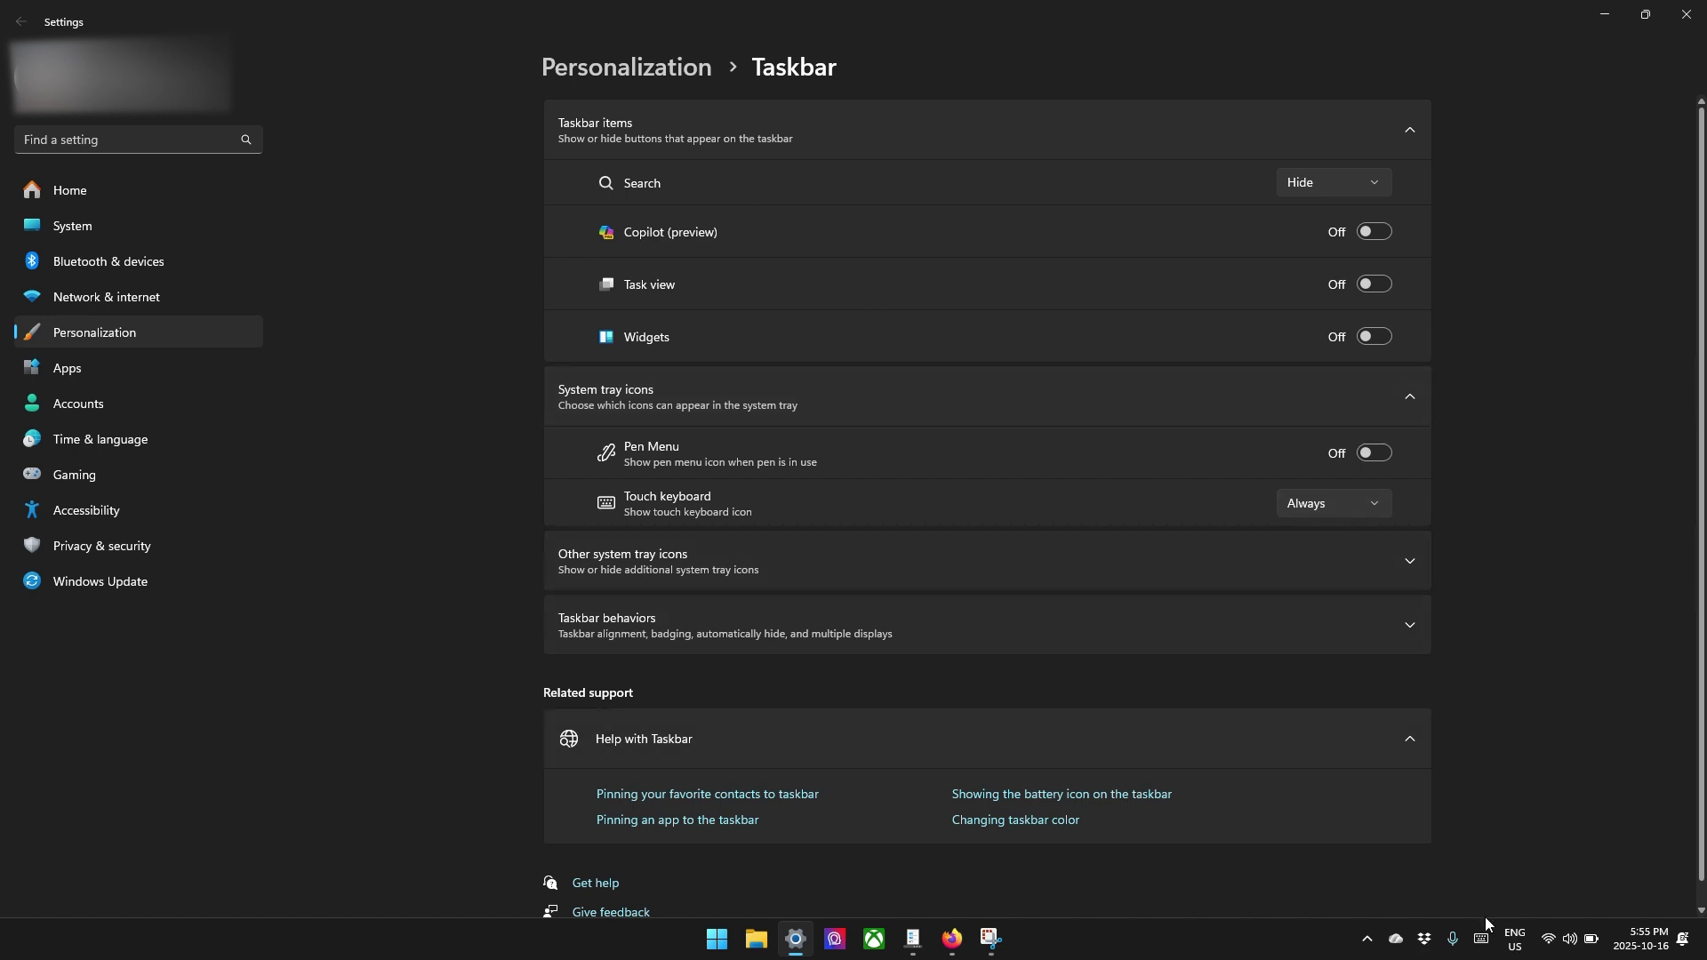
{"action": "left_click", "coordinate": [1482, 940]}
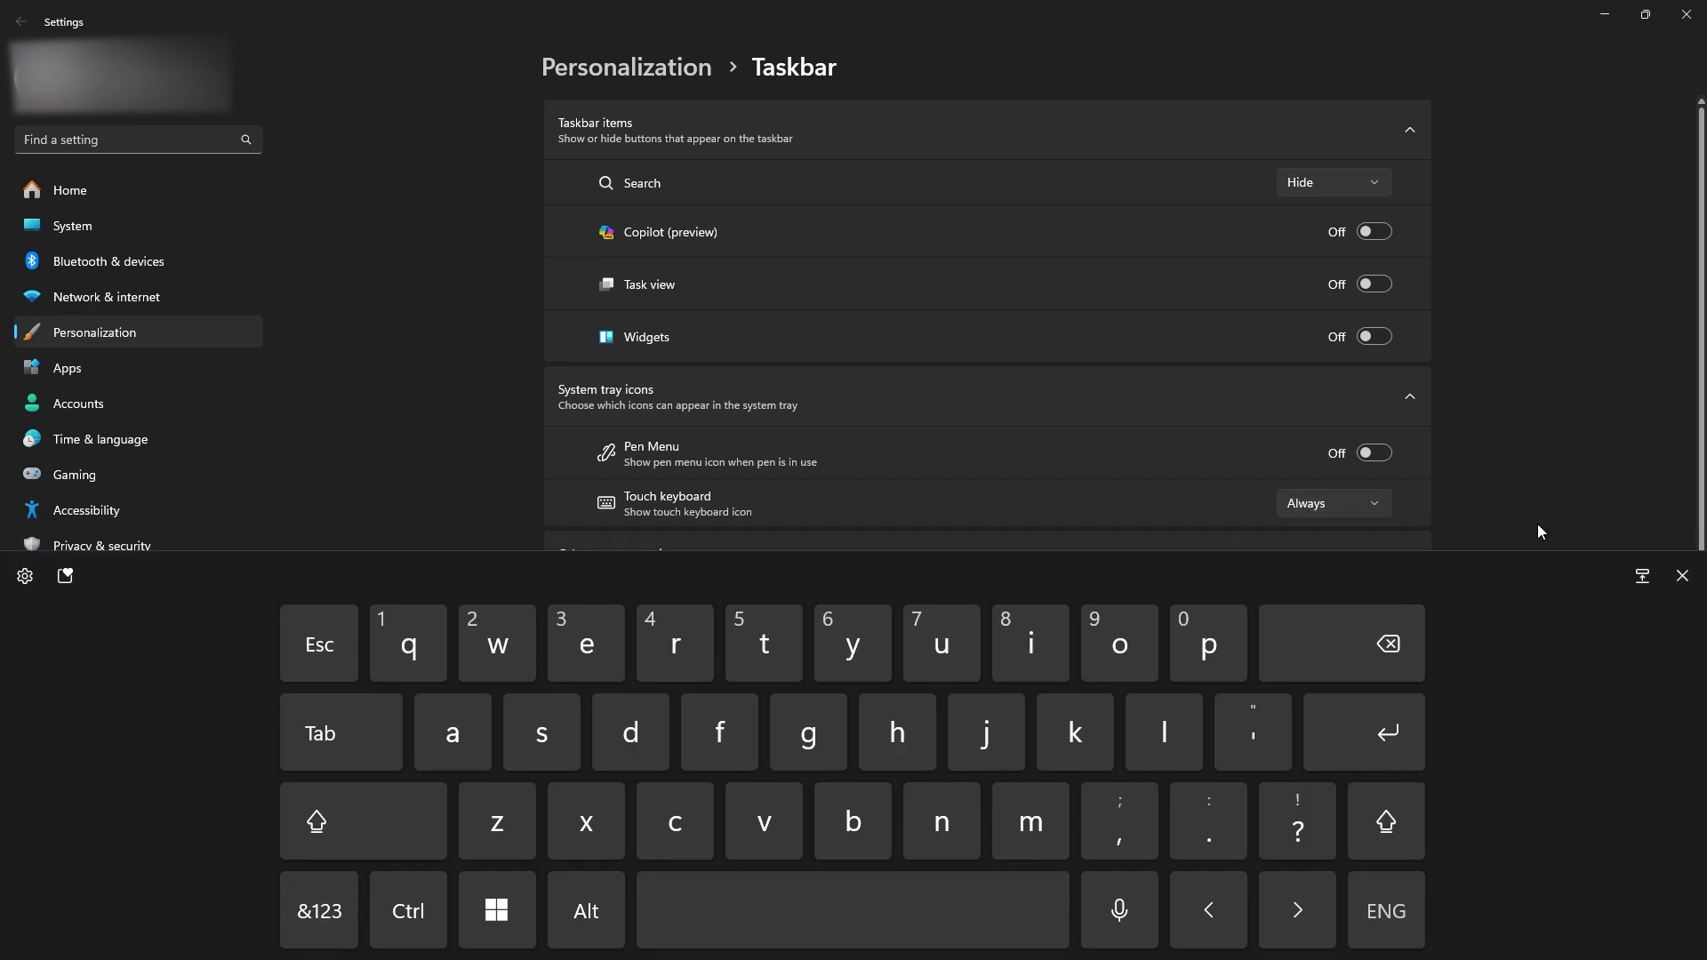
{"action": "left_click", "coordinate": [1681, 576]}
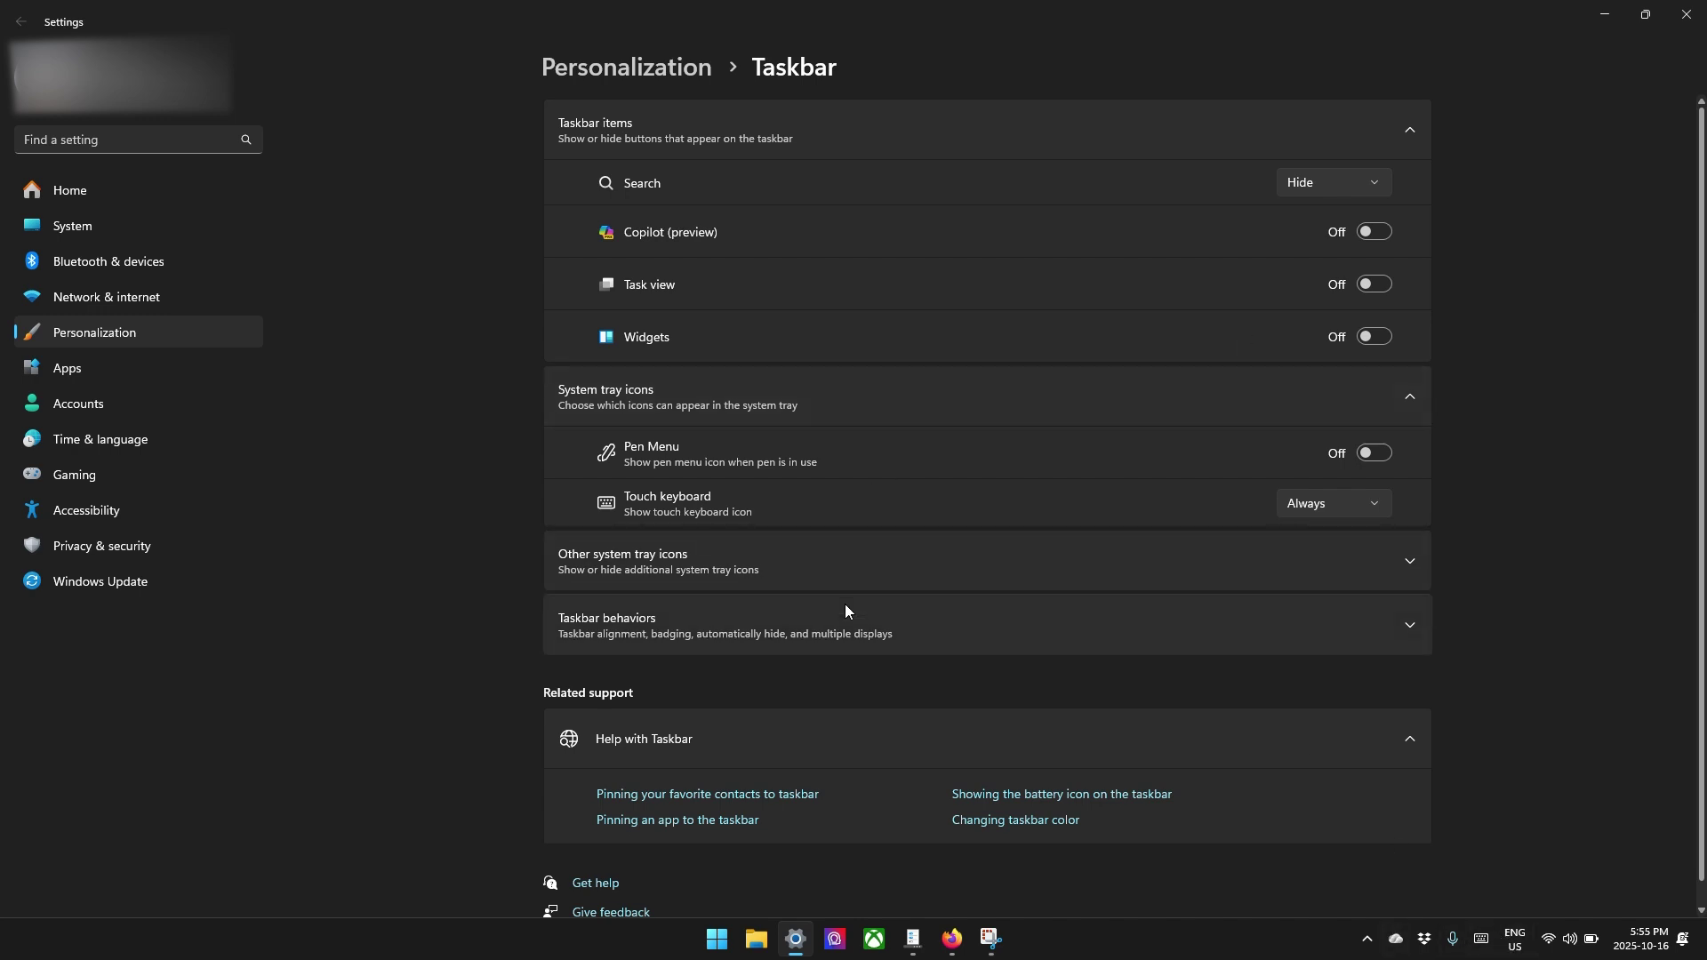
- Expand Taskbar behaviors, set Taskbar alignment to Left, and check the Start menu's position
{"action": "left_click", "coordinate": [964, 617]}
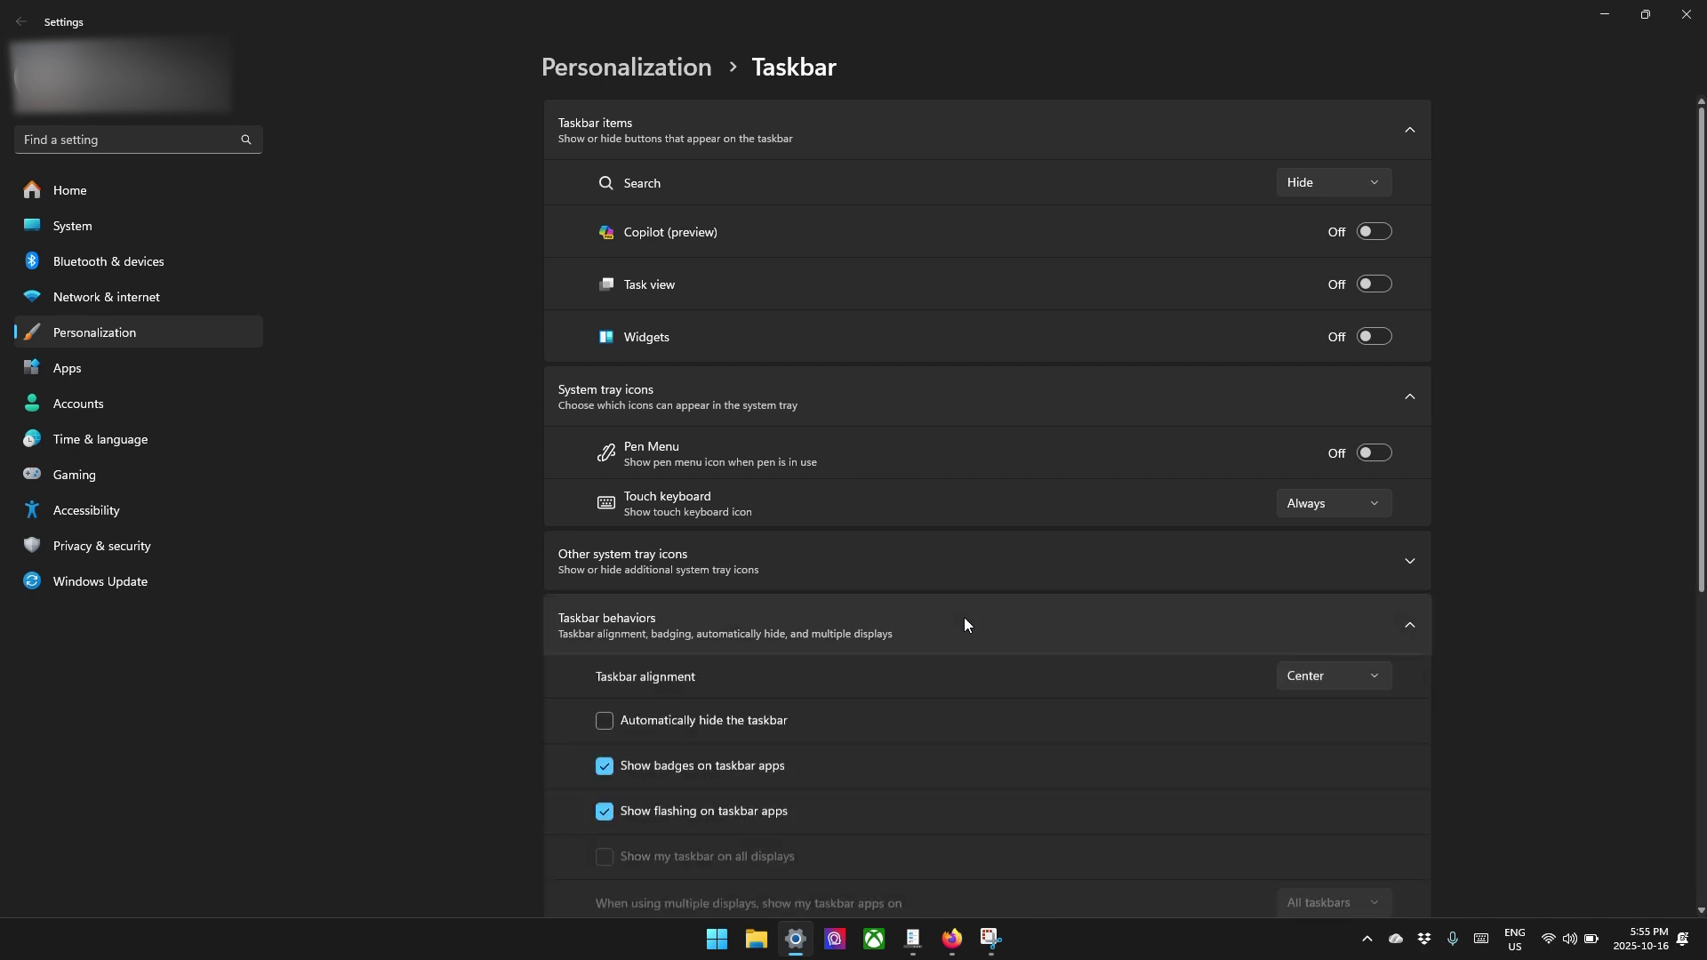
{"action": "scroll", "coordinate": [963, 624], "scroll_direction": "down", "scroll_amount": 4}
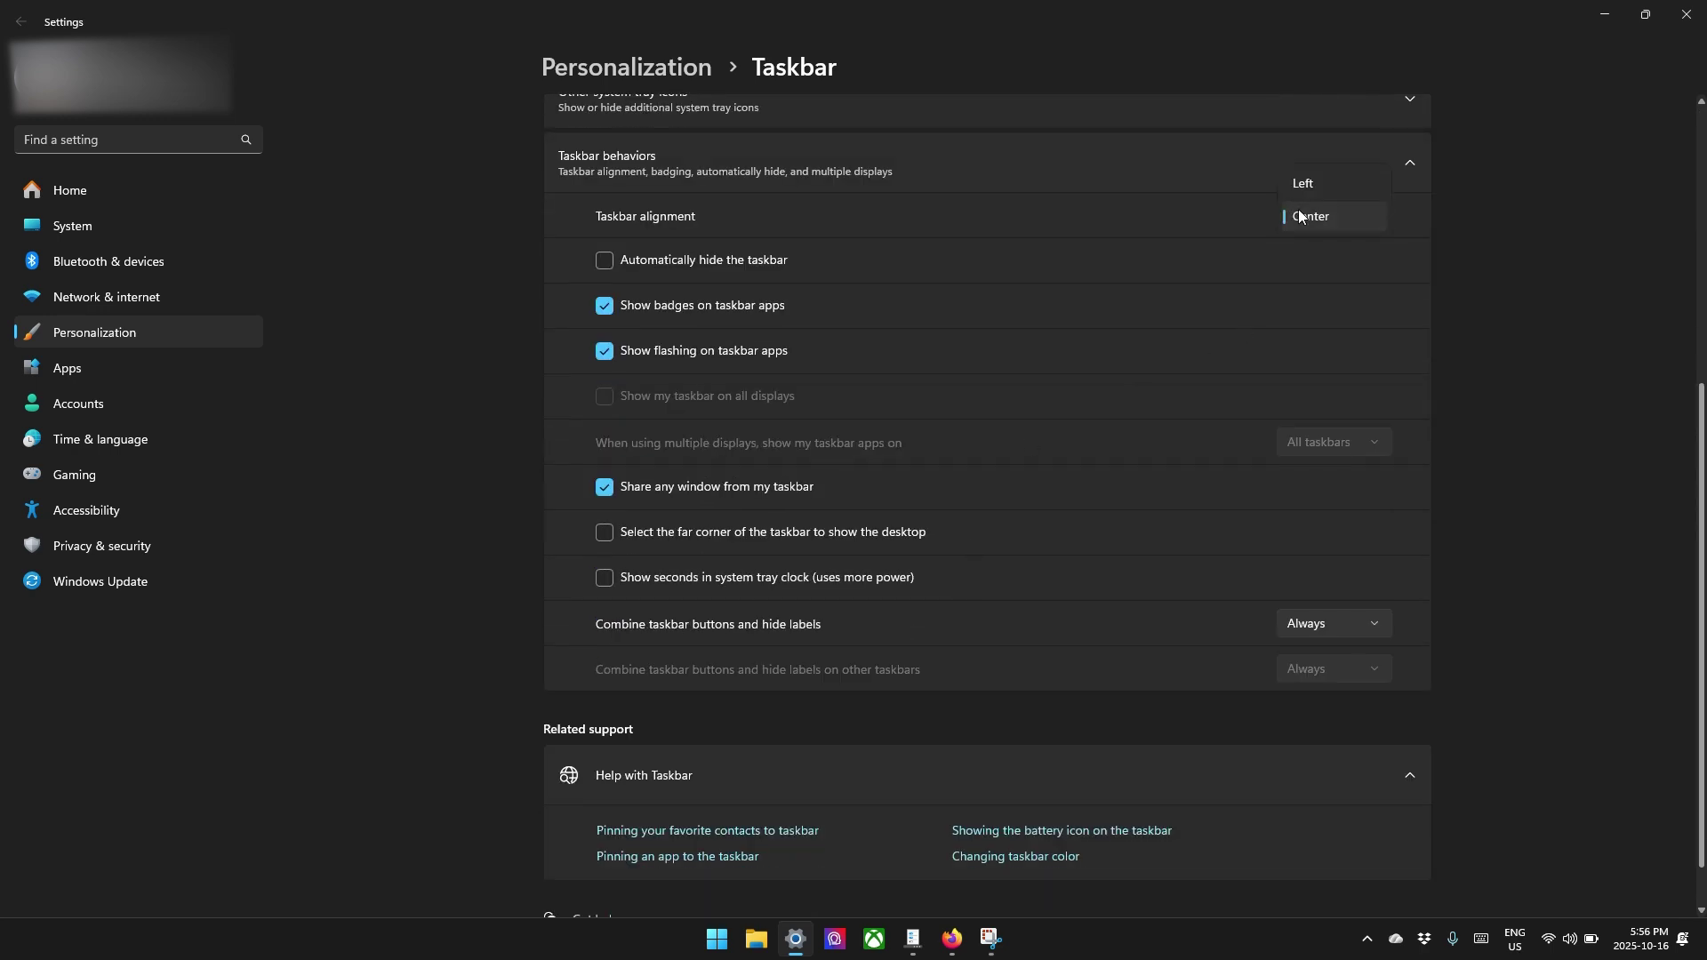
{"action": "left_click", "coordinate": [1301, 183]}
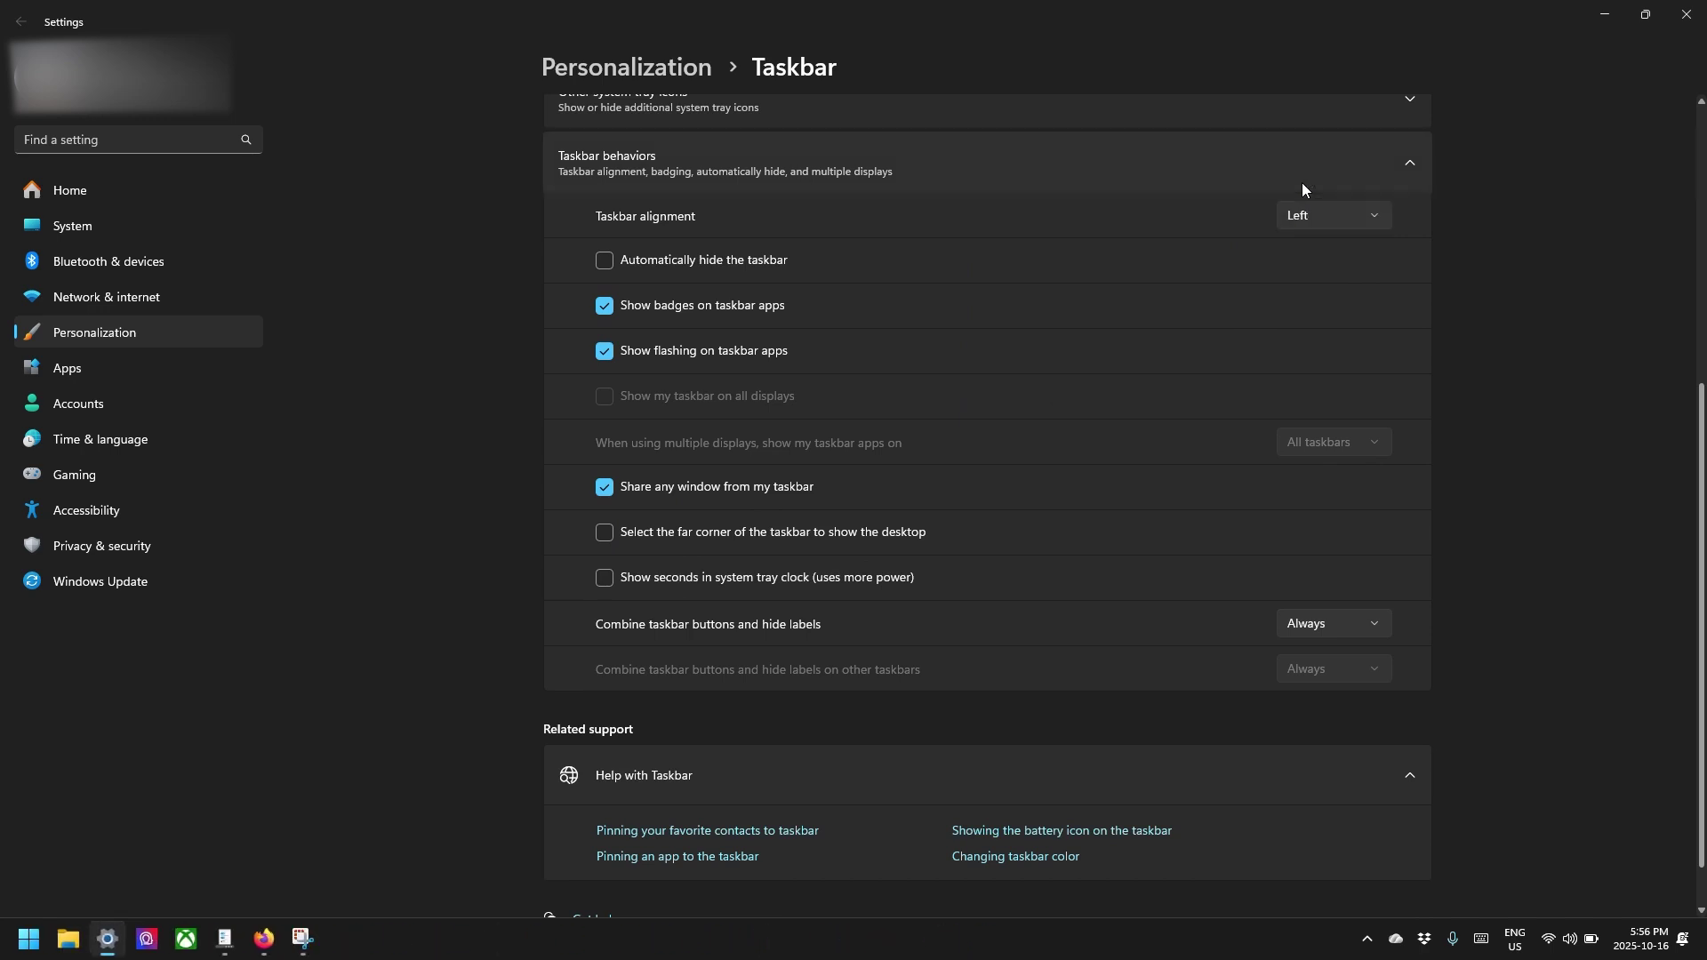
{"action": "left_click", "coordinate": [30, 947]}
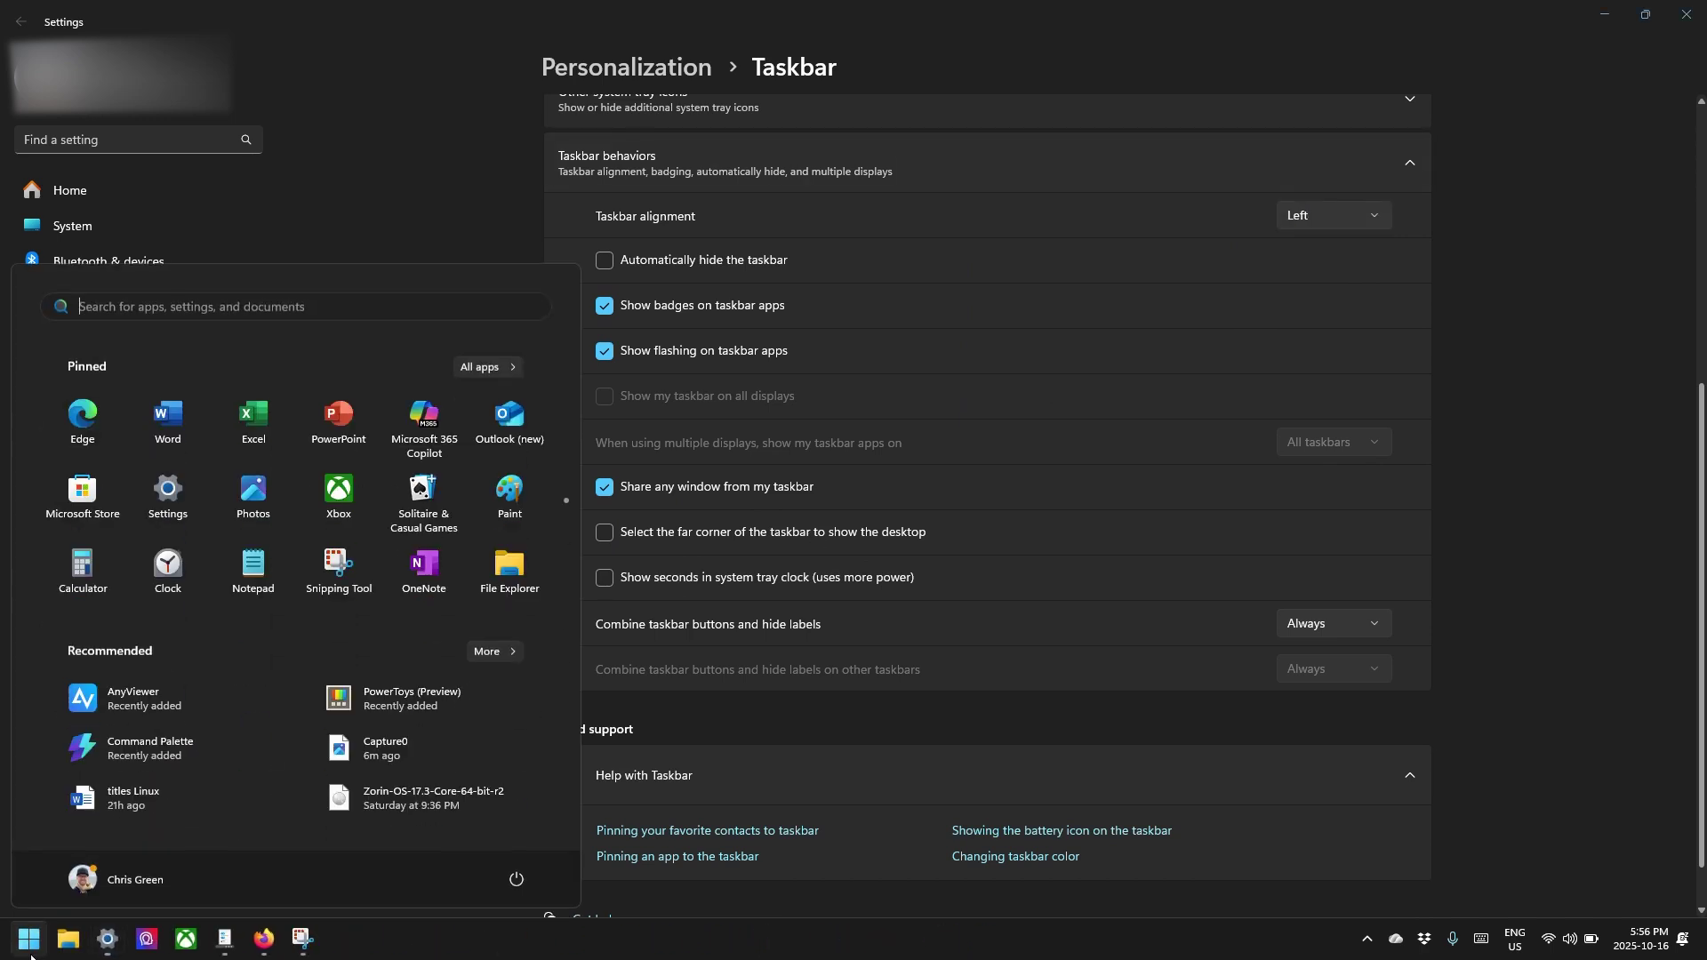
{"action": "left_click", "coordinate": [461, 203]}
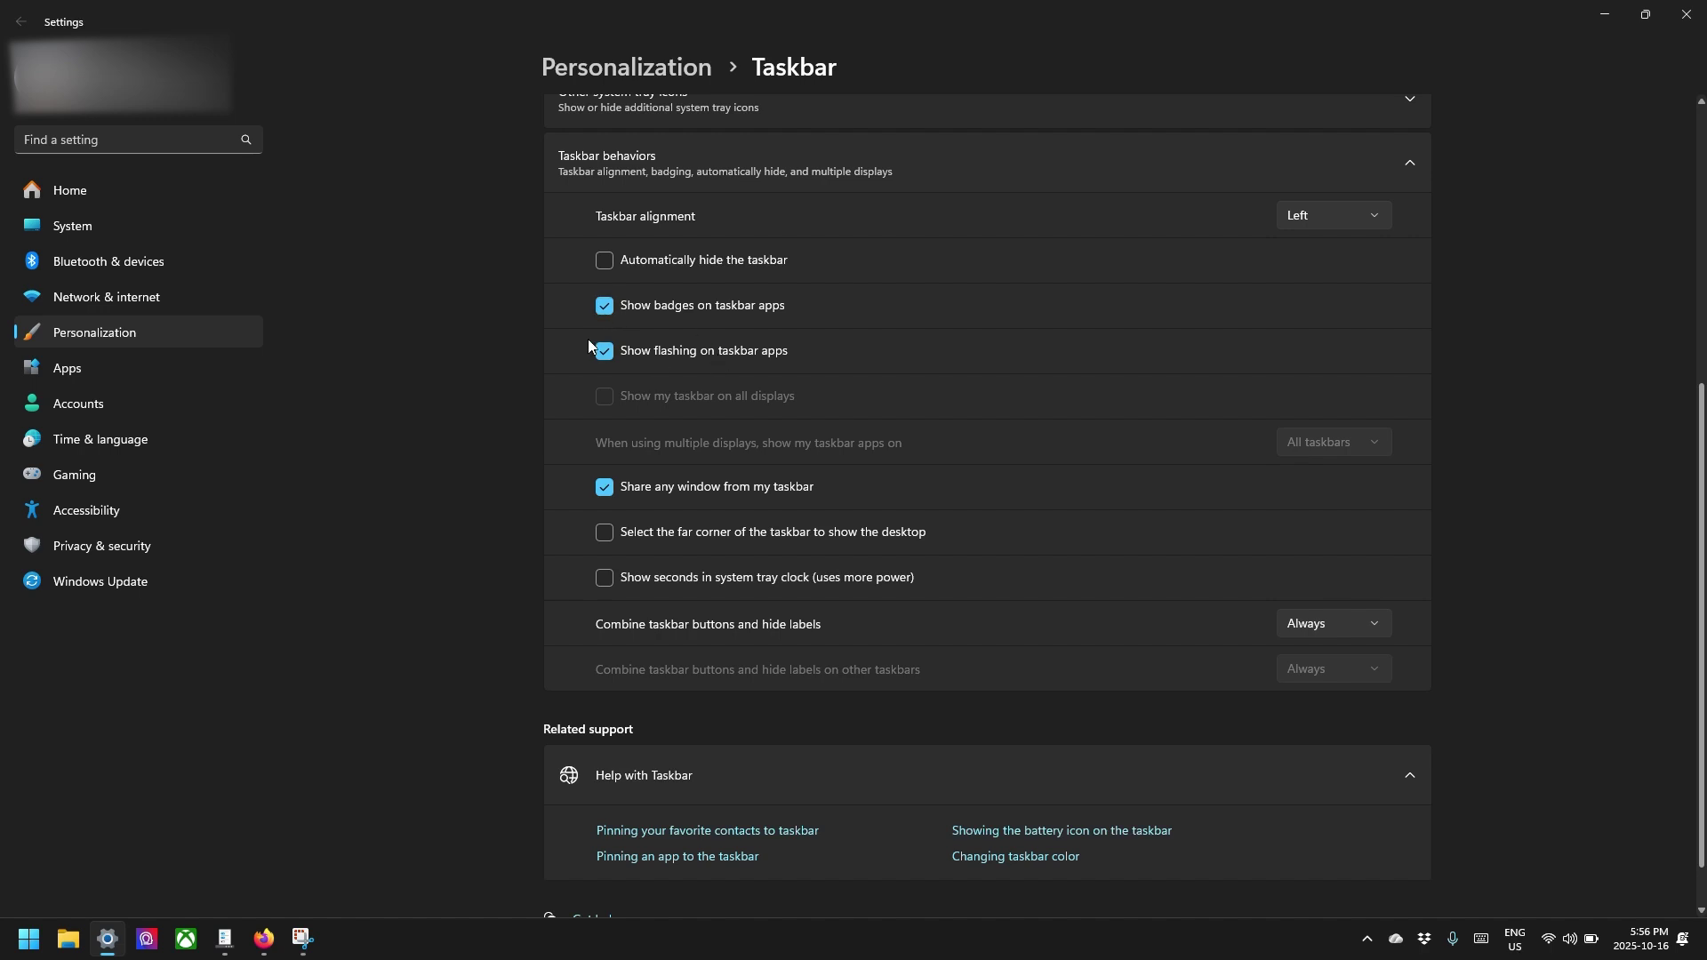
{"action": "scroll", "coordinate": [754, 553], "scroll_direction": "down", "scroll_amount": 1}
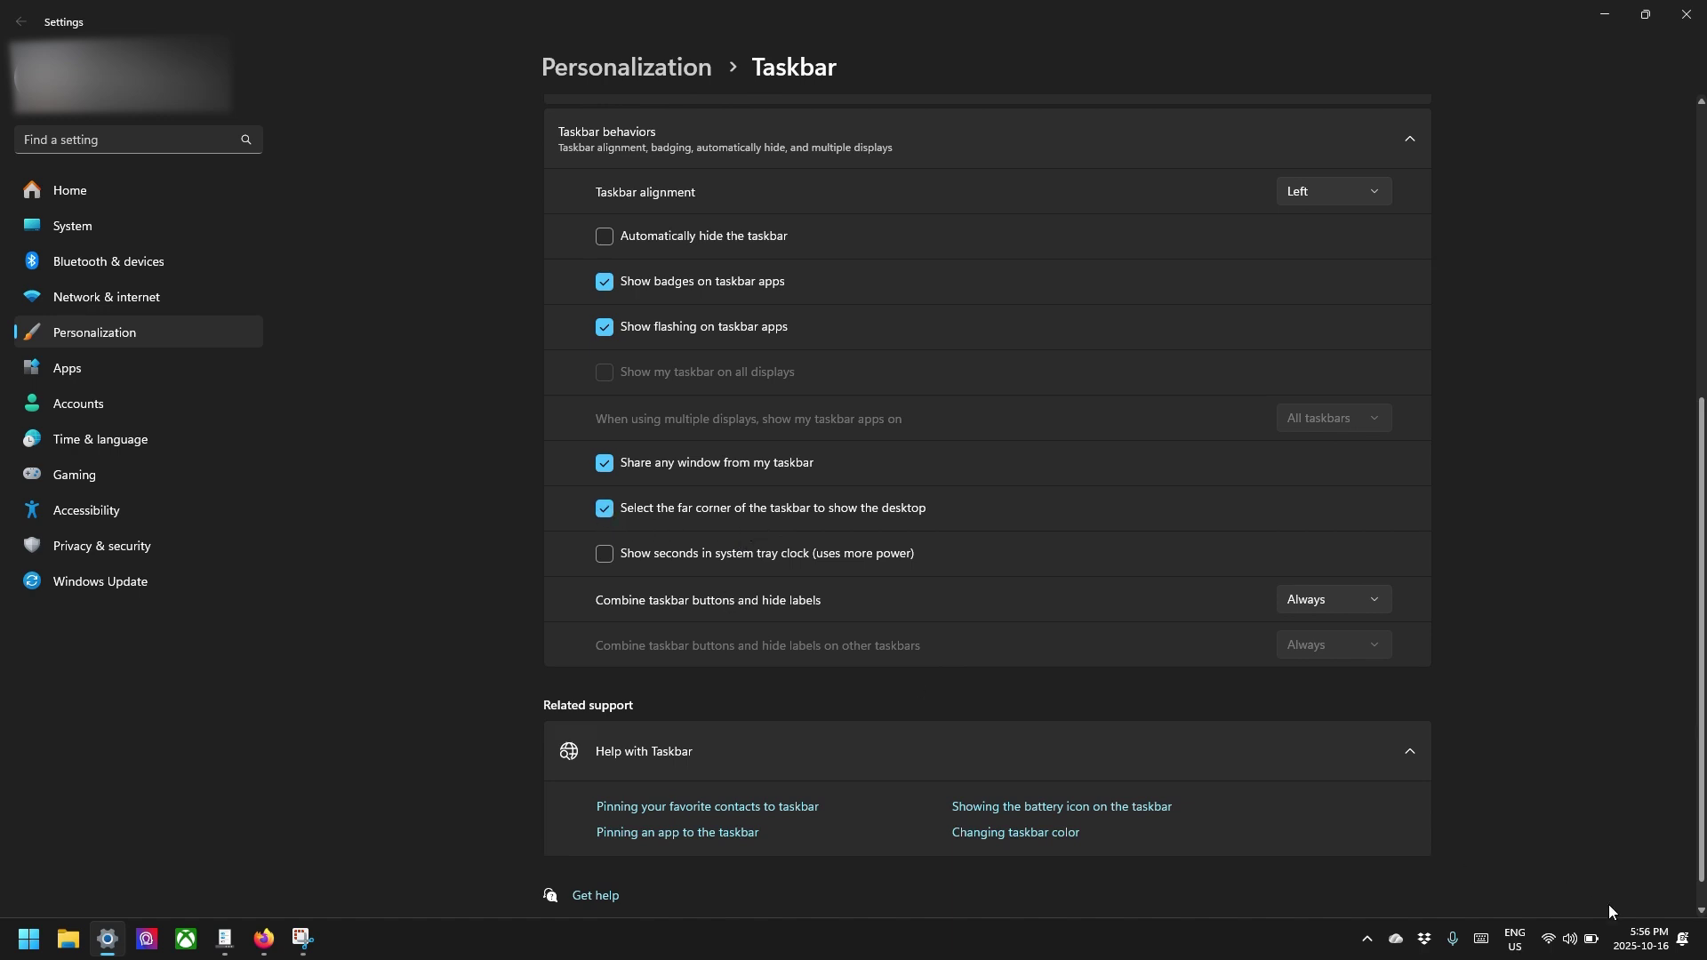
{"action": "left_click", "coordinate": [1700, 934]}
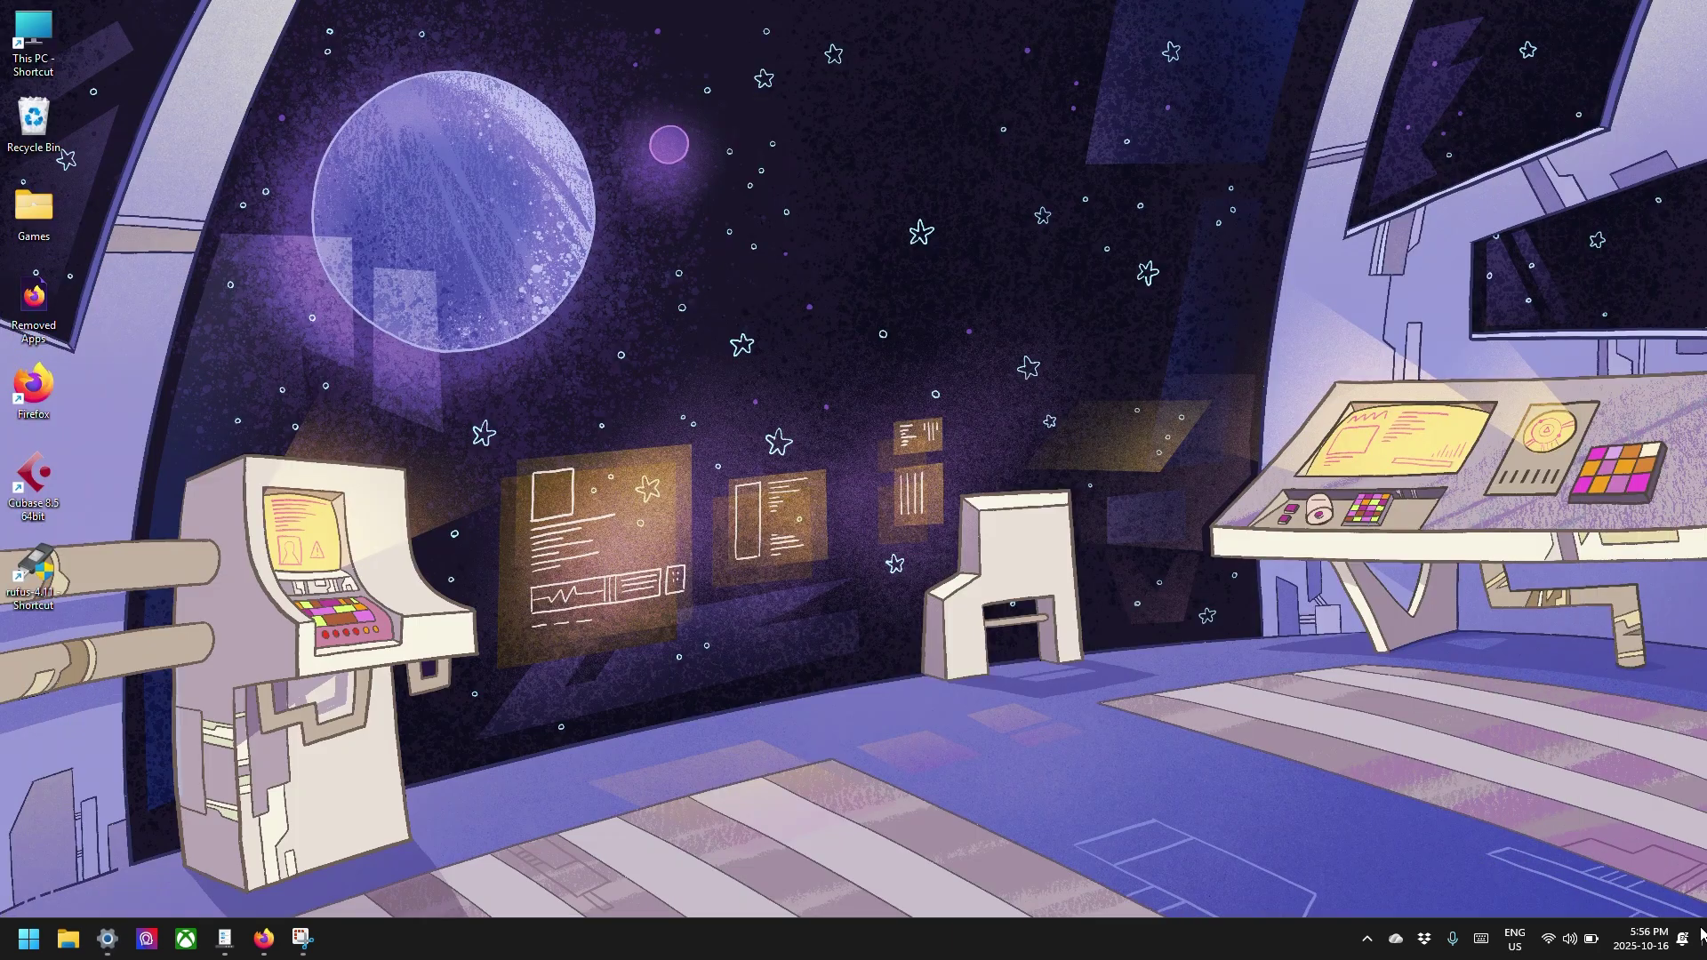
{"action": "left_click", "coordinate": [1700, 933]}
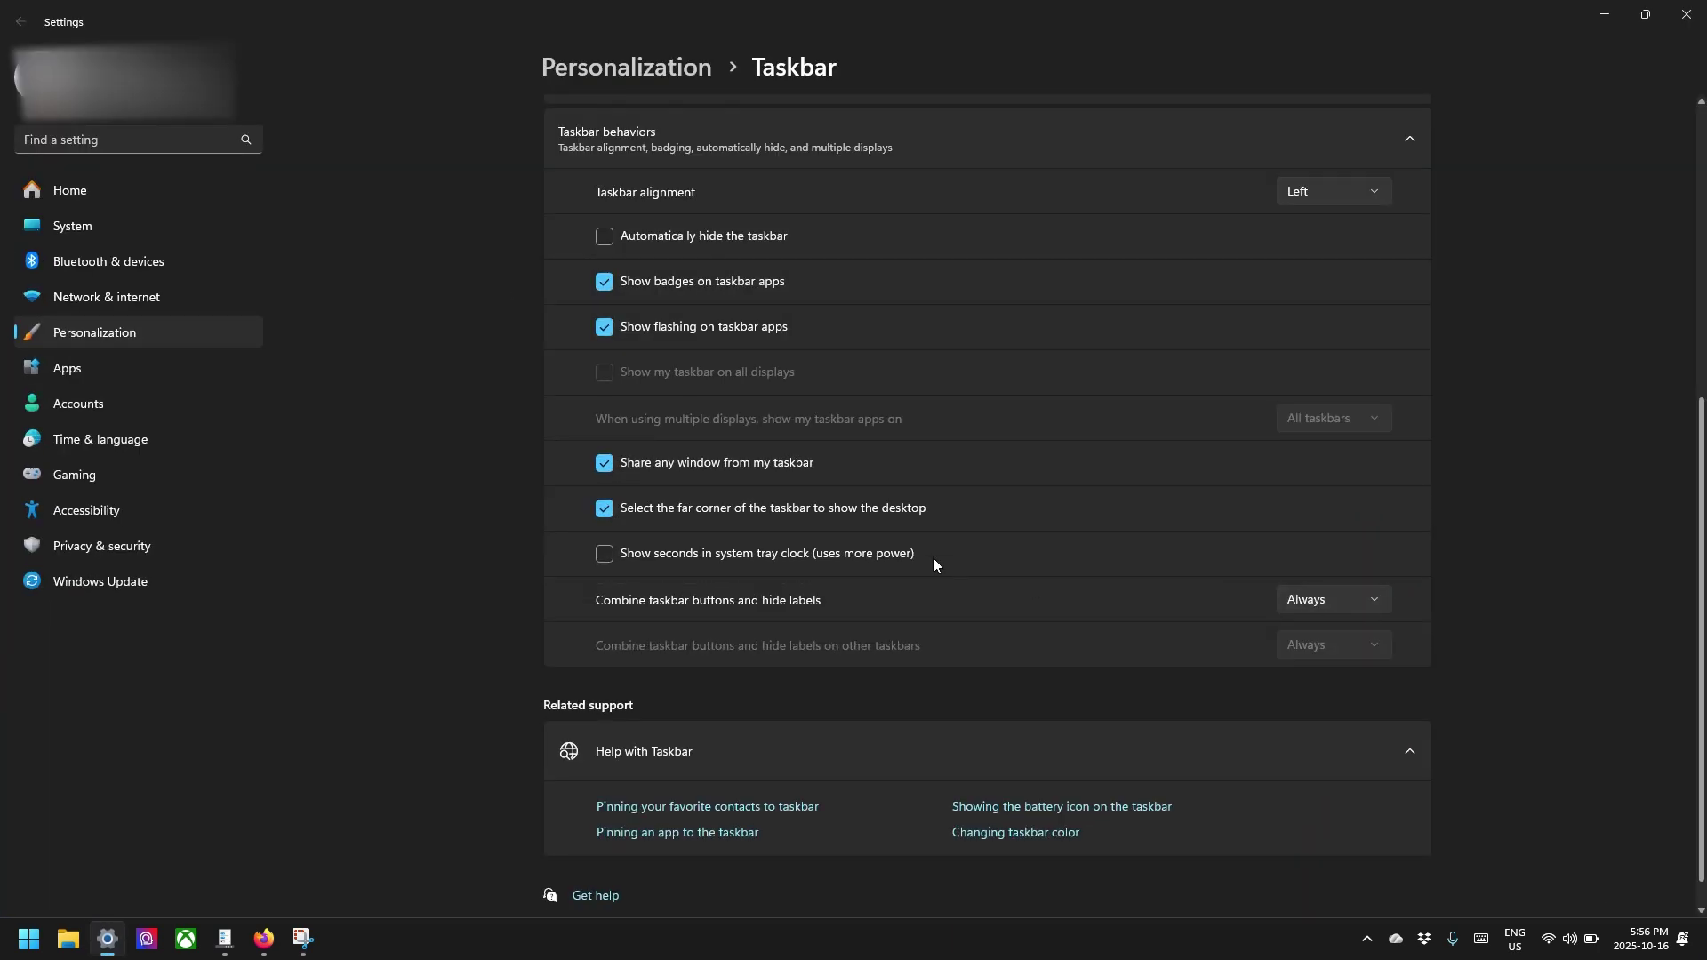
{"action": "left_click", "coordinate": [711, 519]}
- Change 'Combine taskbar buttons and hide labels' to Never, confirming it stays selected
{"action": "left_click", "coordinate": [1289, 599]}
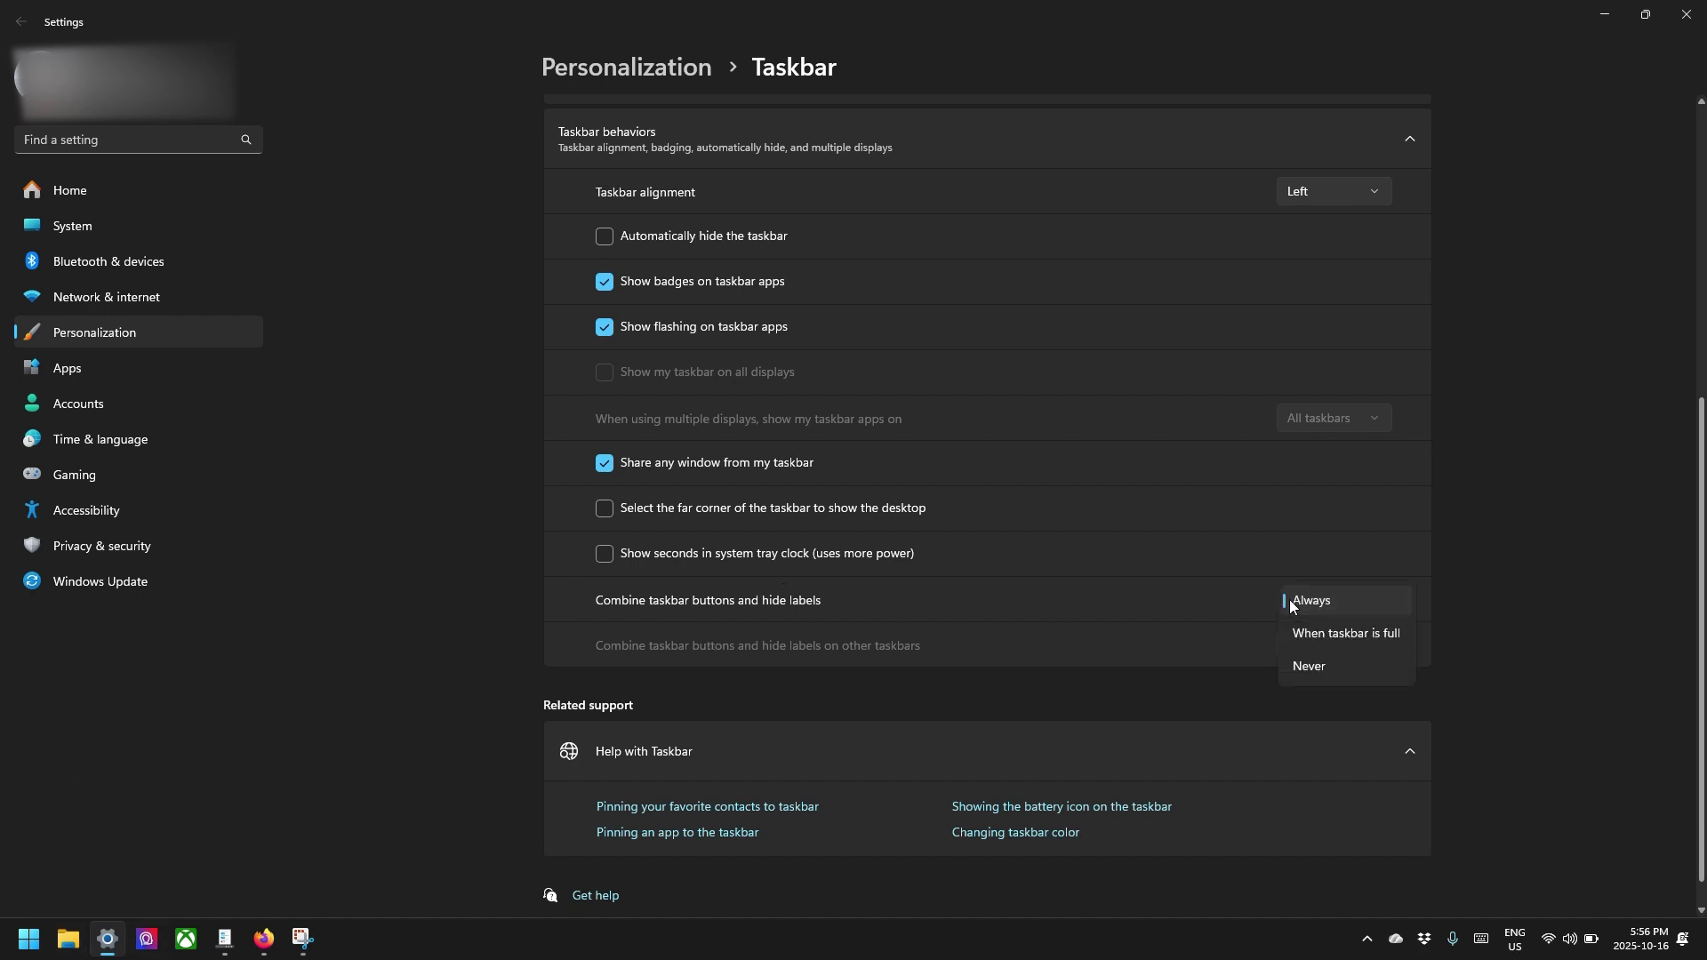
{"action": "left_click", "coordinate": [1305, 638]}
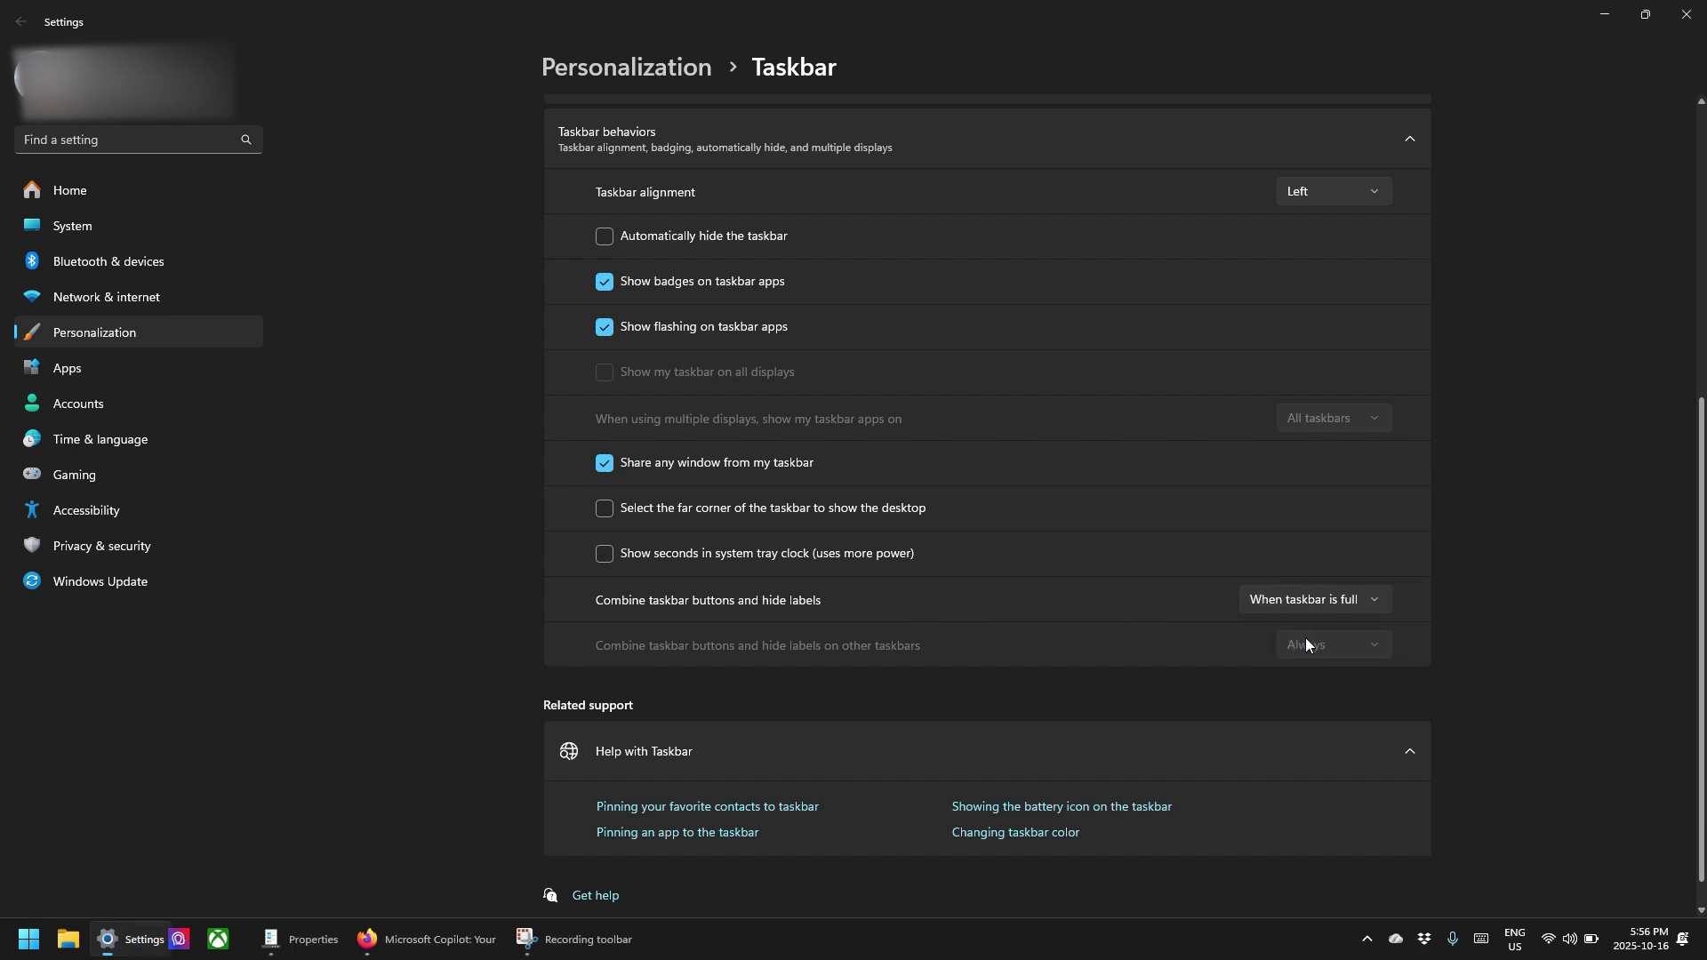
{"action": "left_click", "coordinate": [1326, 601]}
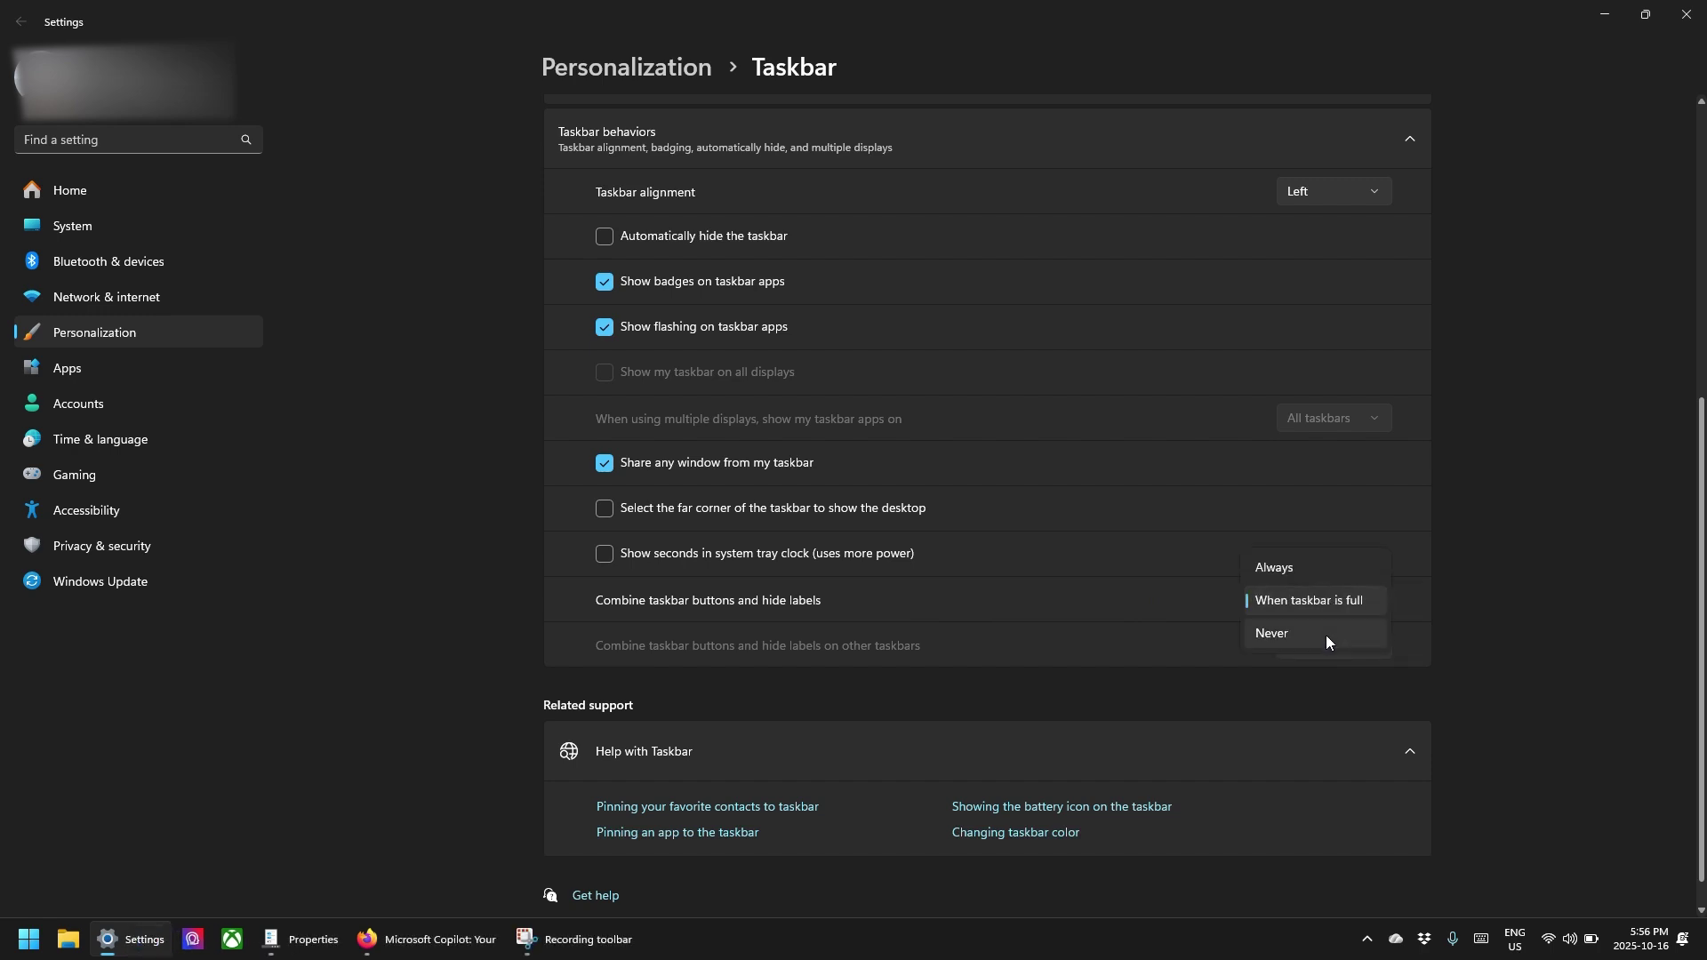
{"action": "left_click", "coordinate": [1326, 636]}
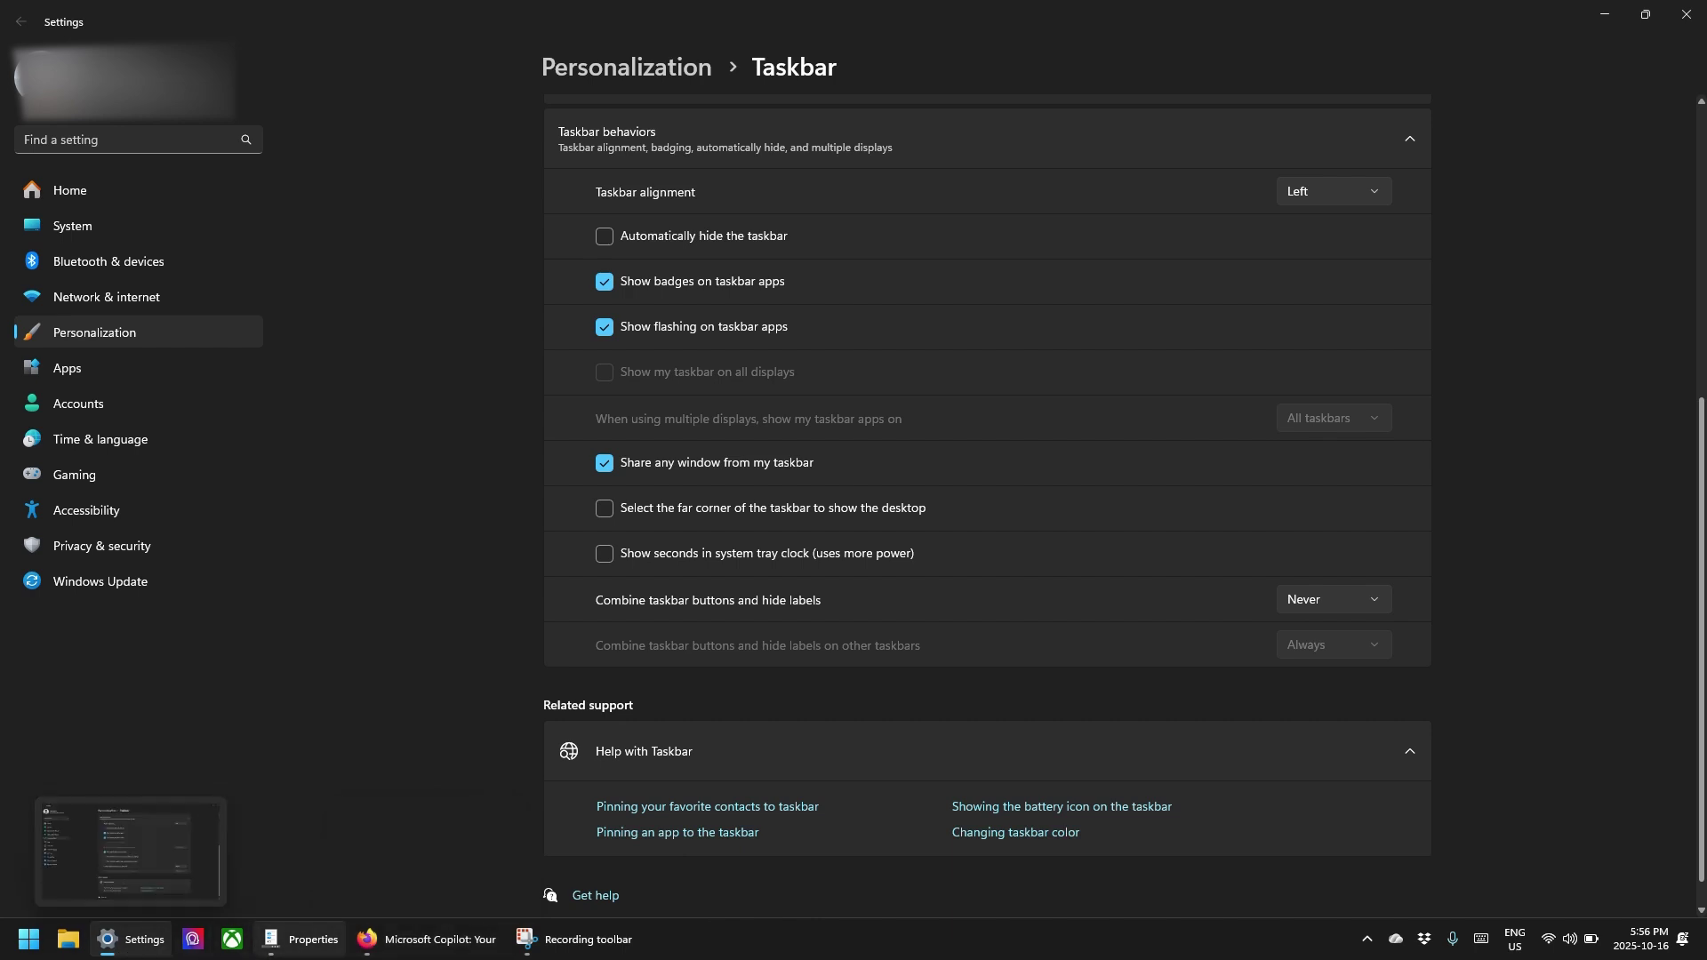
{"action": "mouse_move", "coordinate": [360, 951]}
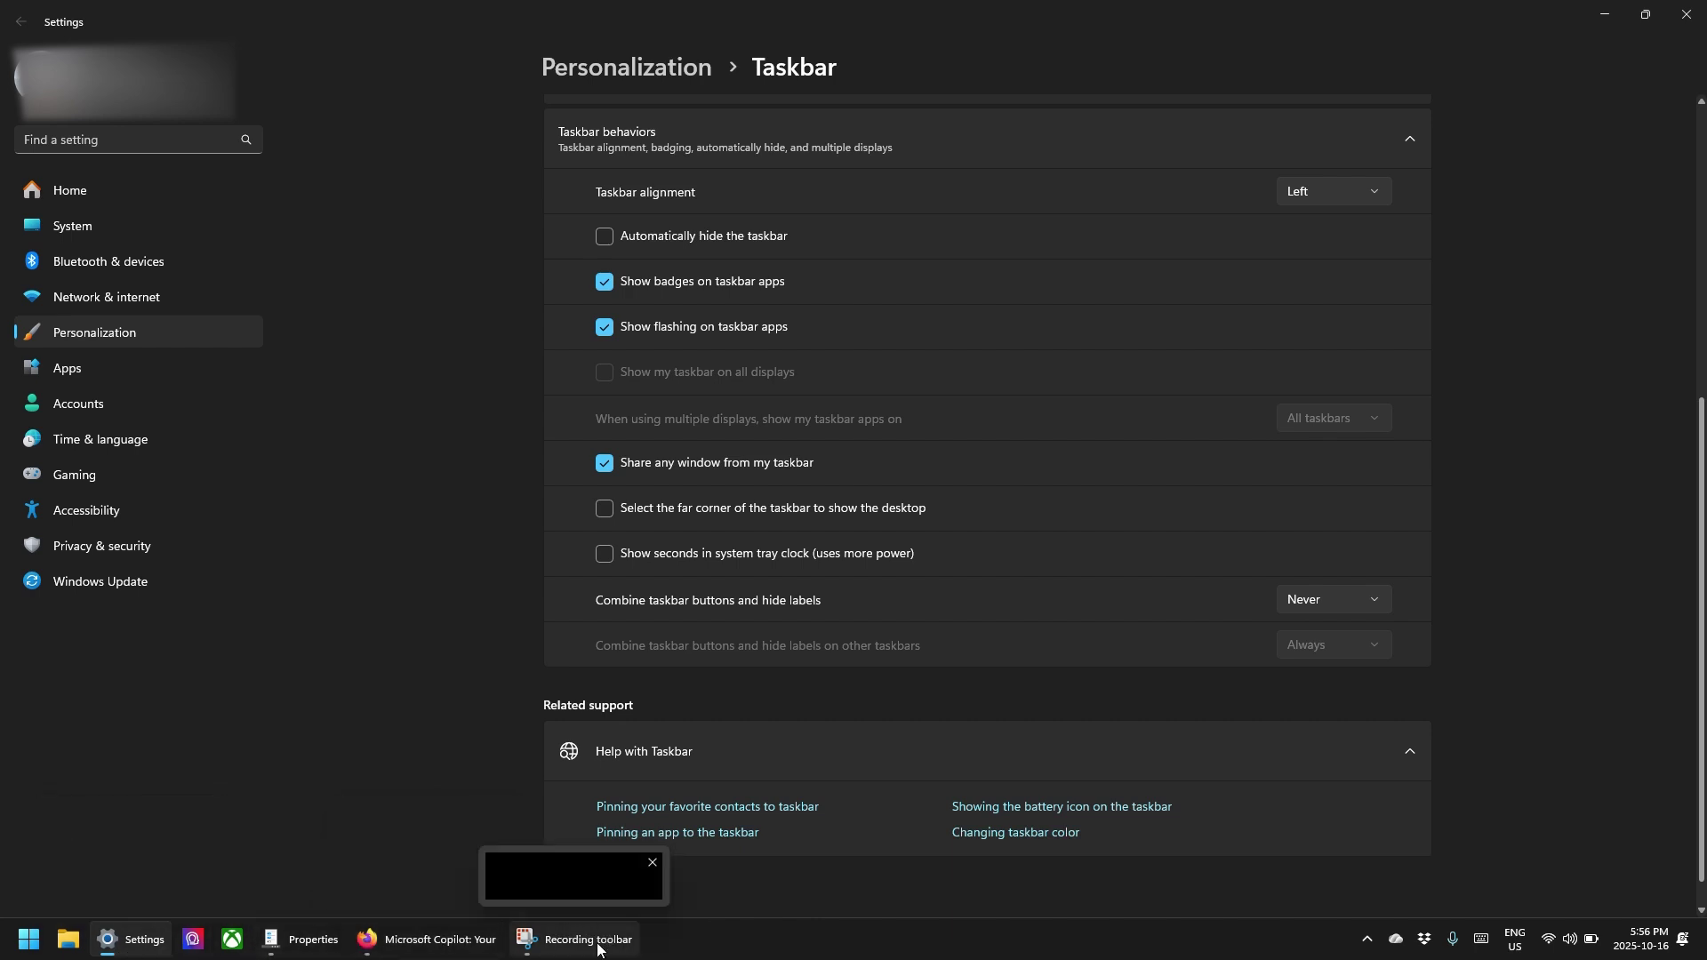
{"action": "scroll", "coordinate": [500, 522], "scroll_direction": "up", "scroll_amount": 1}
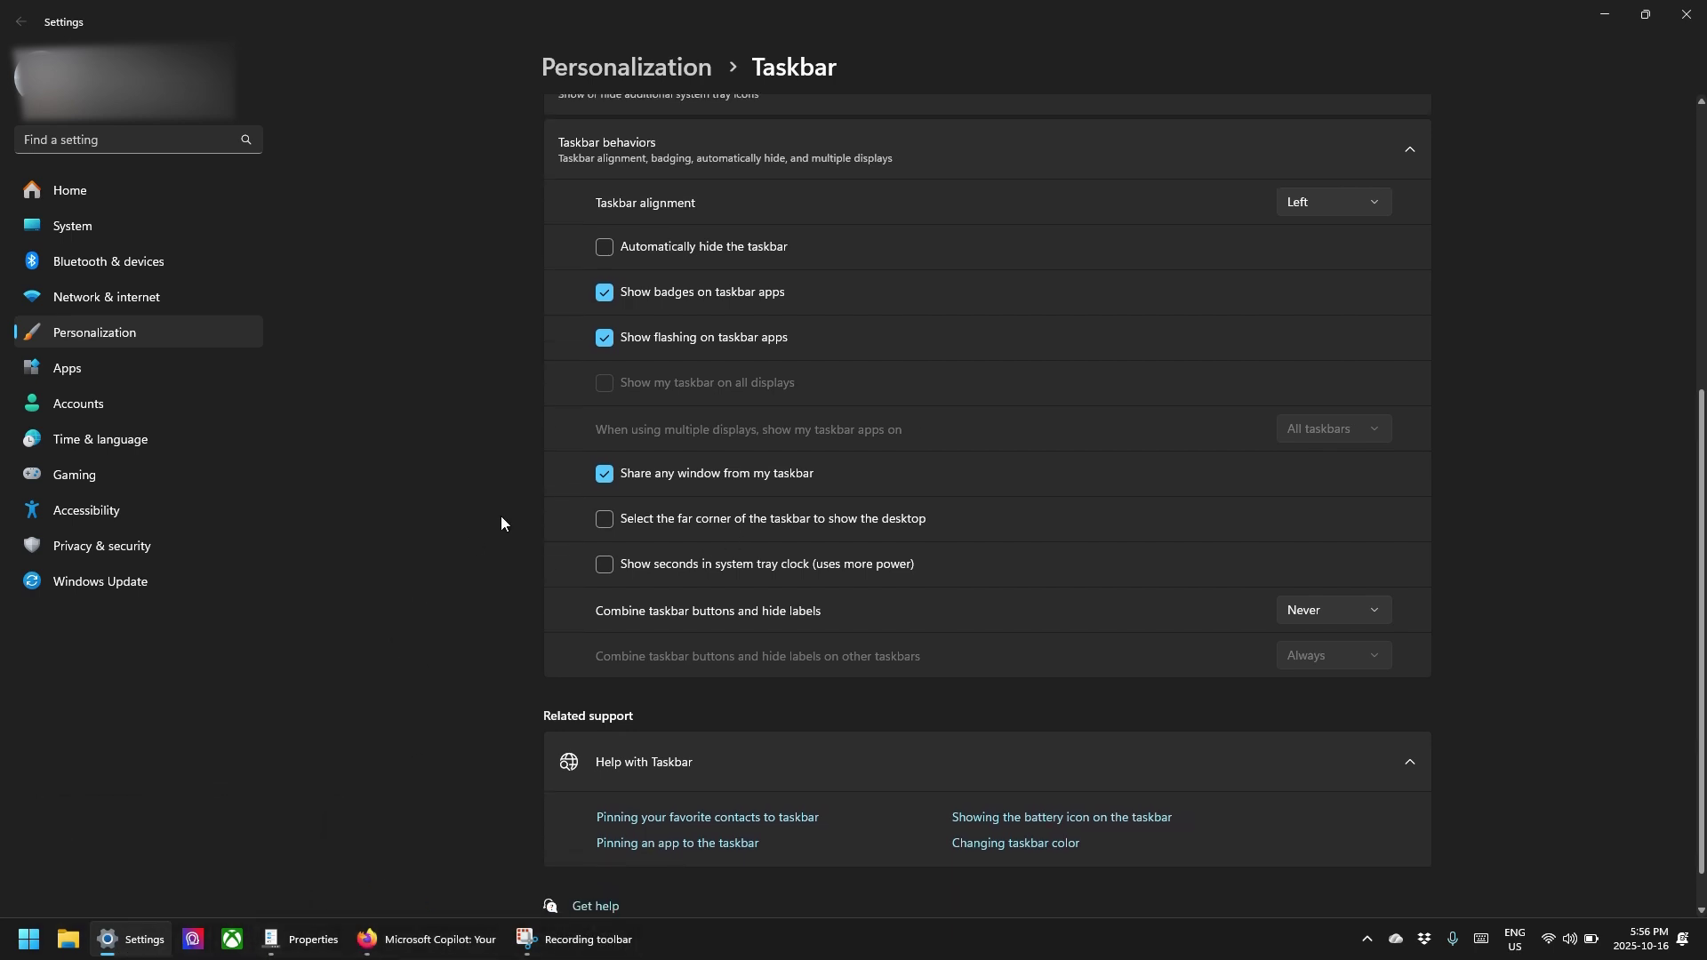
{"action": "left_click", "coordinate": [1321, 610]}
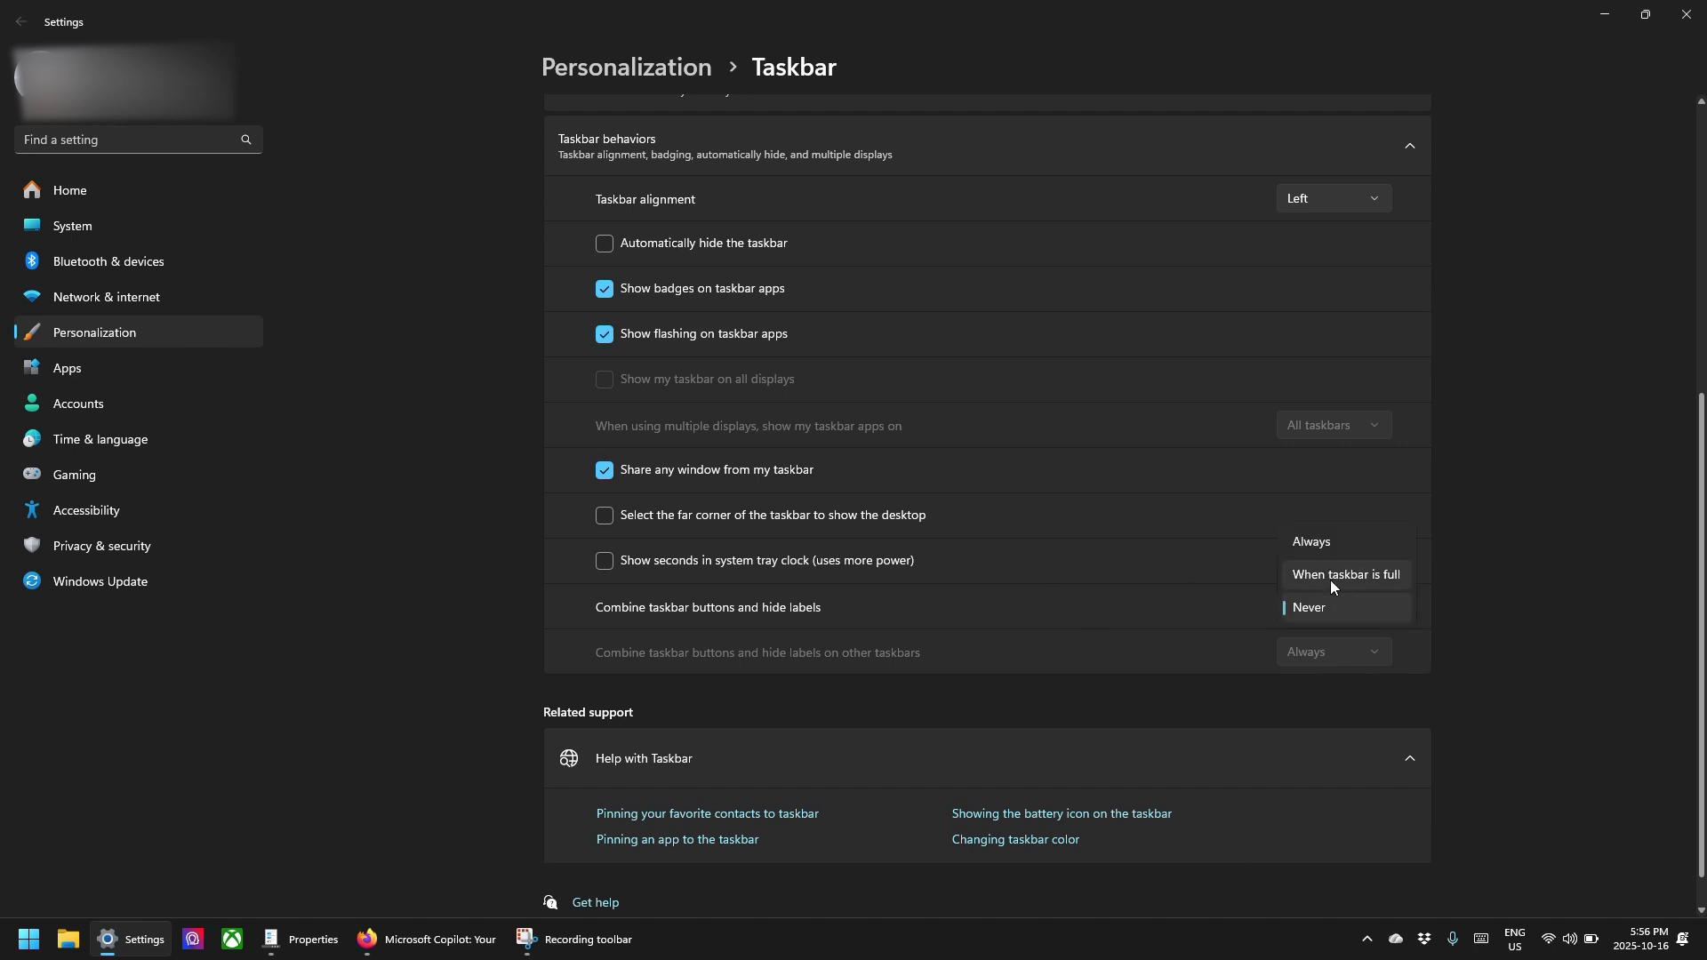
{"action": "left_click", "coordinate": [456, 560]}
{"action": "scroll", "coordinate": [862, 663], "scroll_direction": "up", "scroll_amount": 4}
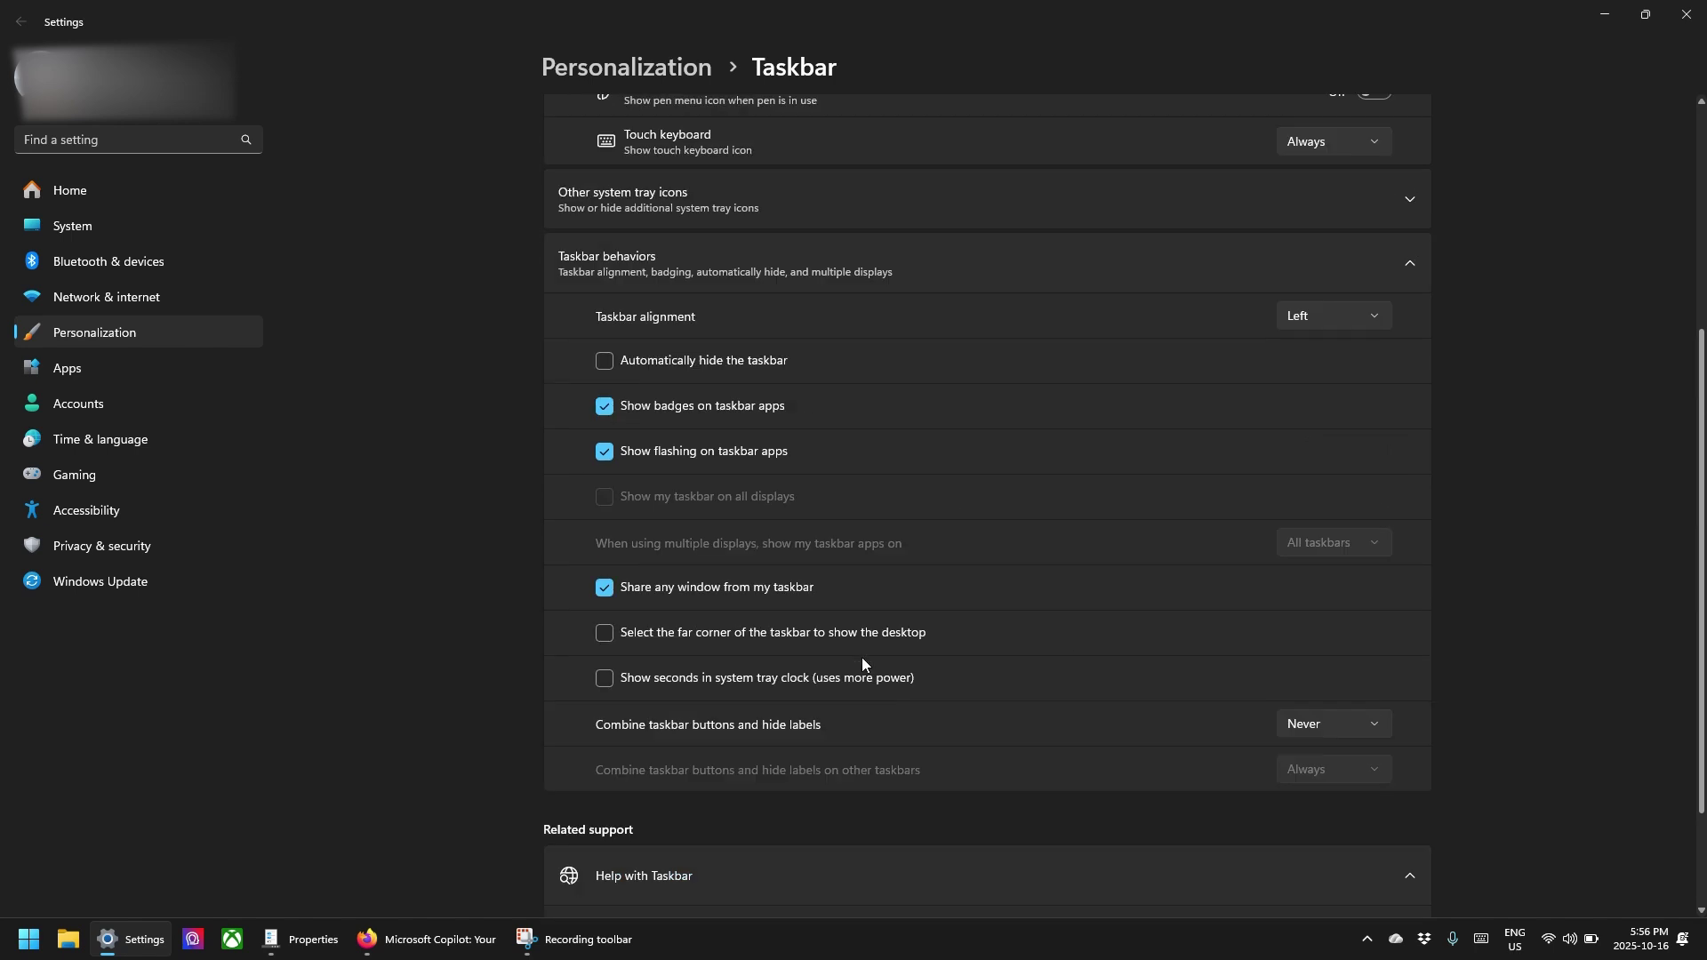
{"action": "scroll", "coordinate": [862, 662], "scroll_direction": "up", "scroll_amount": 1}
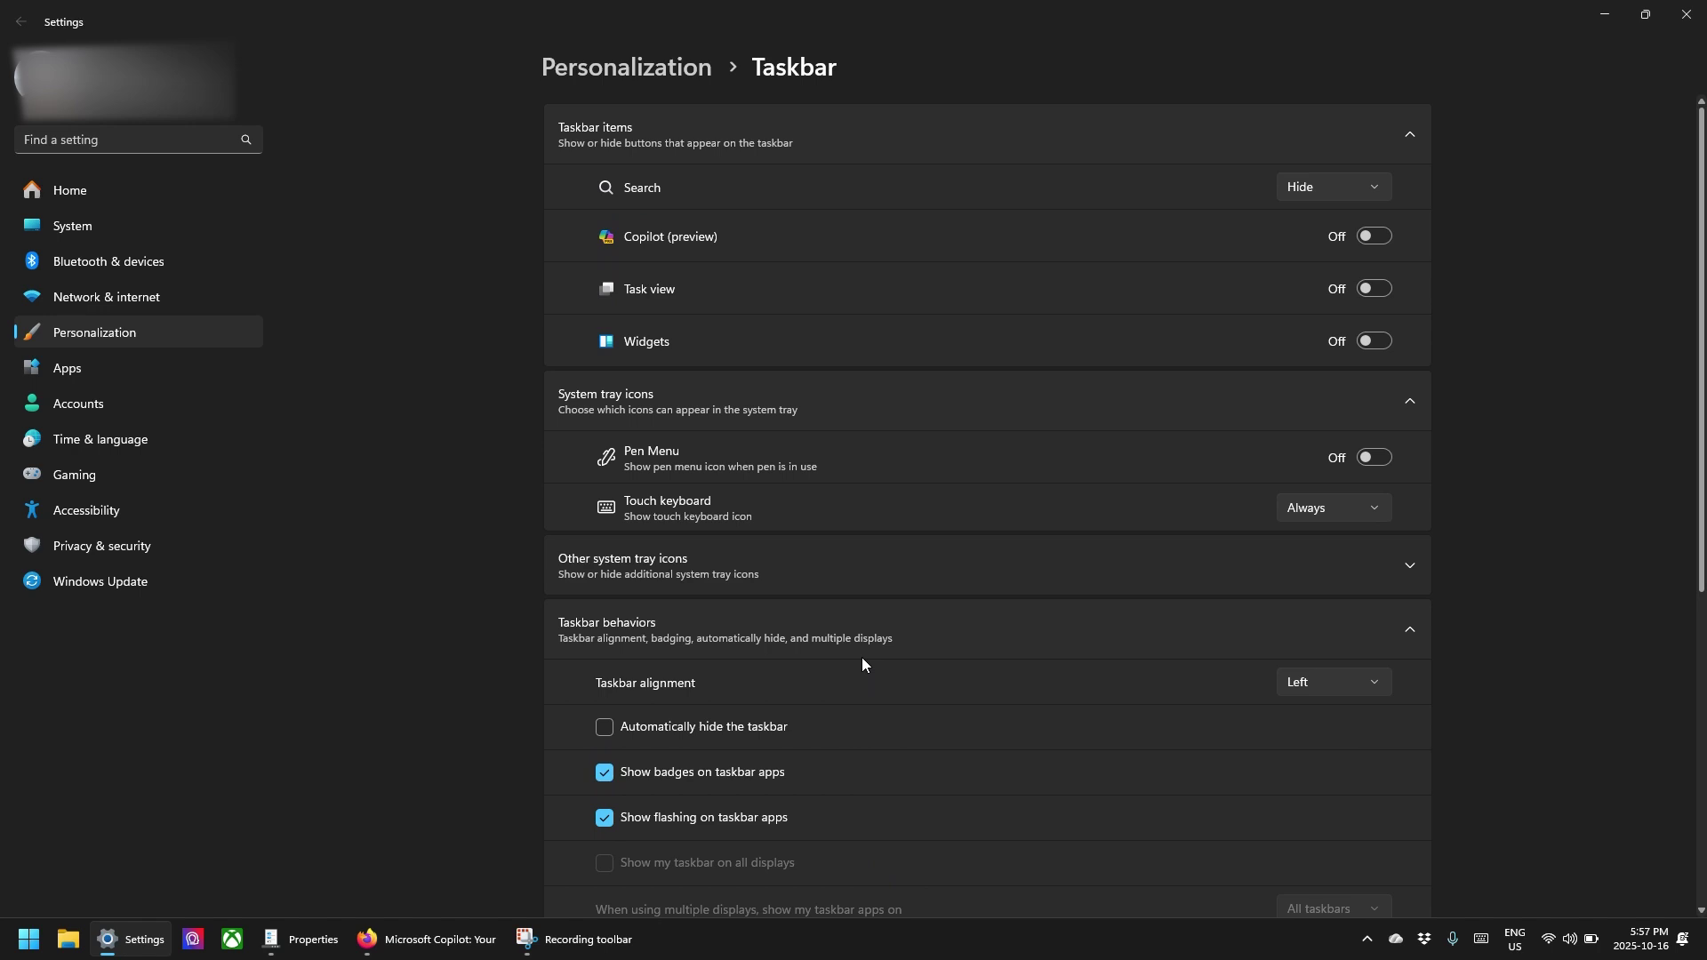
- Unpin MSI Center from the taskbar and bring up the Xbox icon's taskbar menu
{"action": "scroll", "coordinate": [861, 662], "scroll_direction": "down", "scroll_amount": 1}
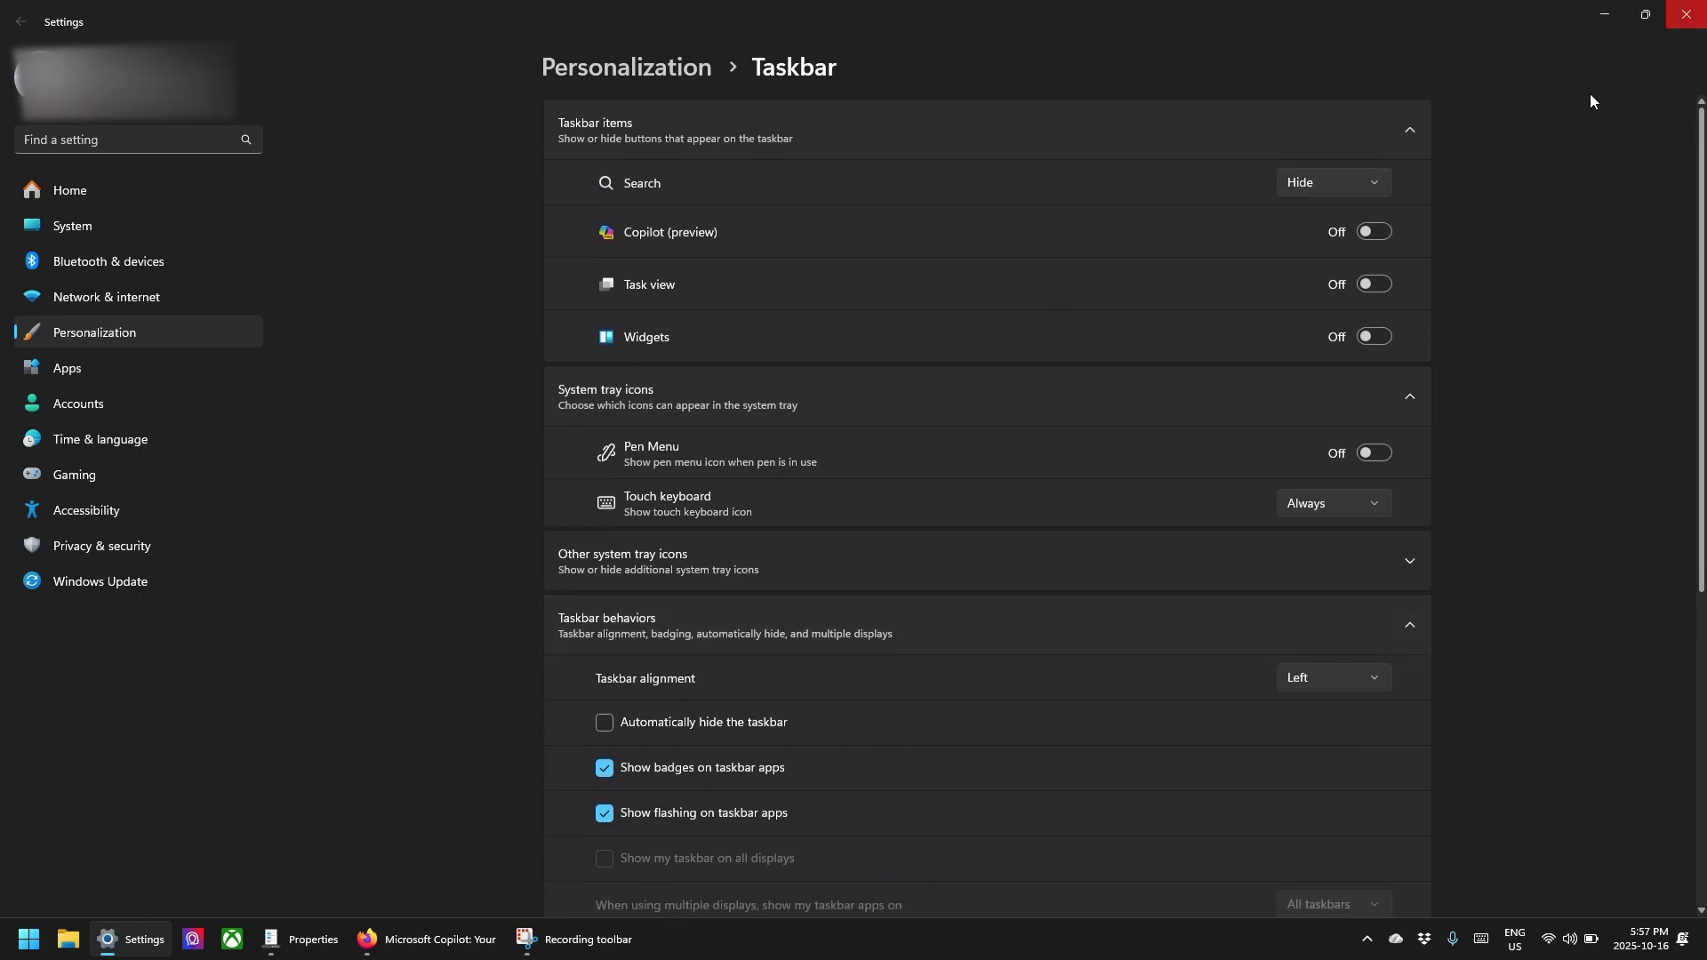
{"action": "right_click", "coordinate": [194, 943]}
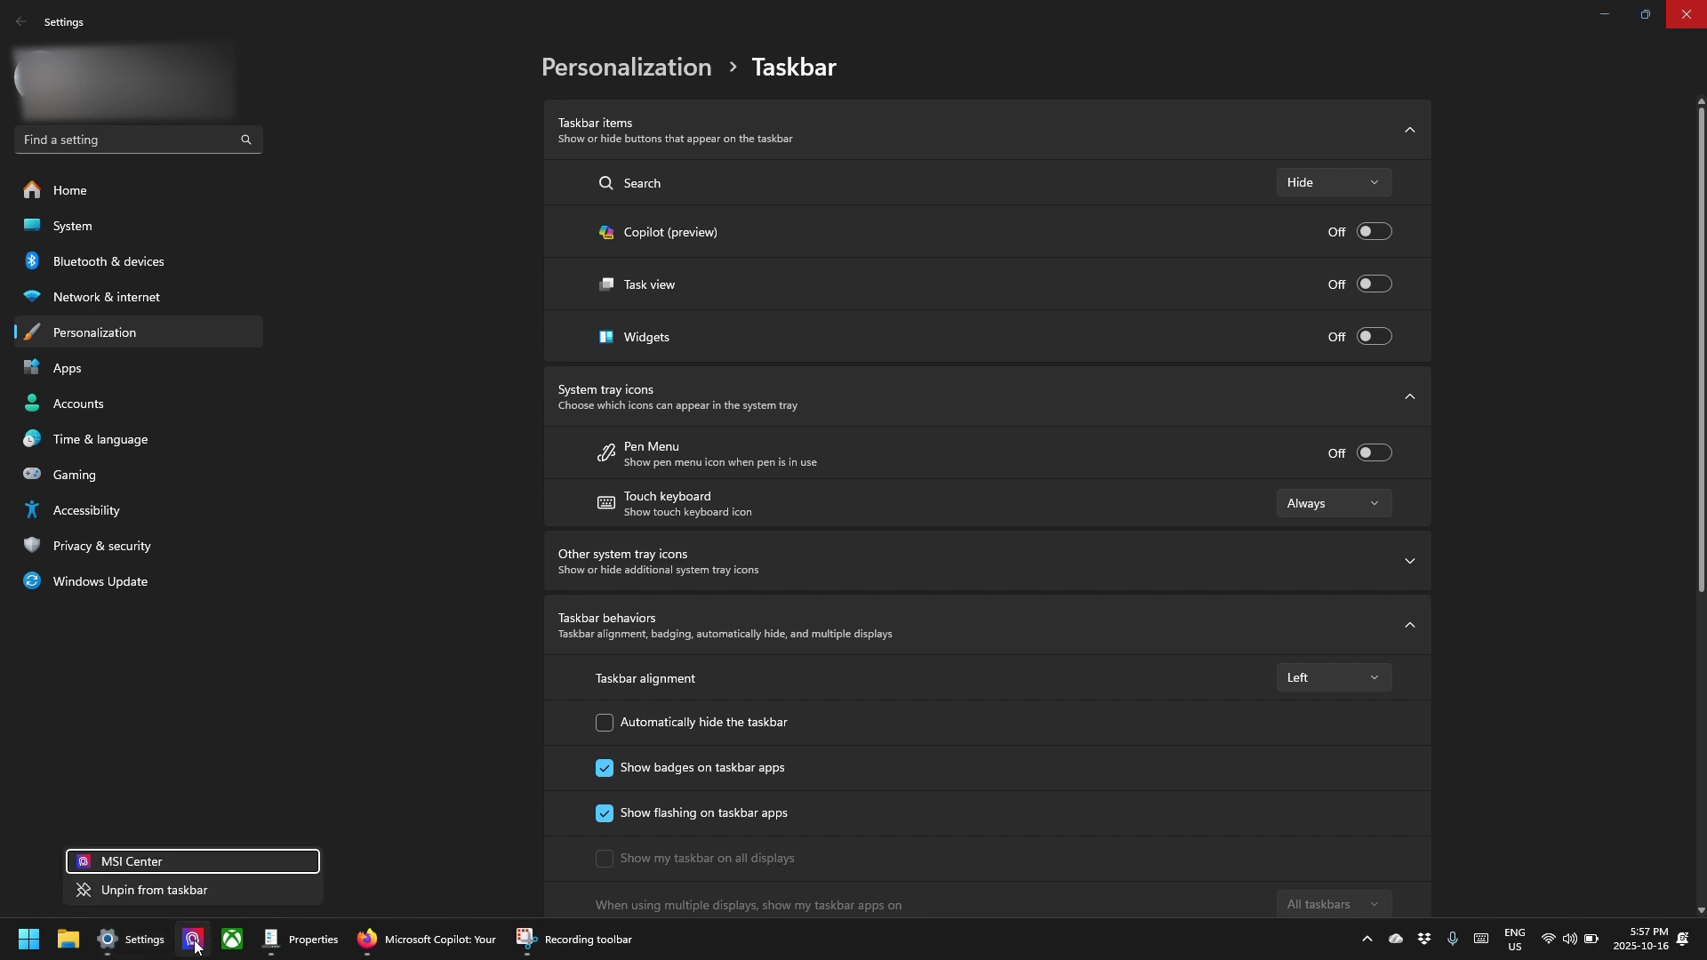
{"action": "left_click", "coordinate": [85, 890]}
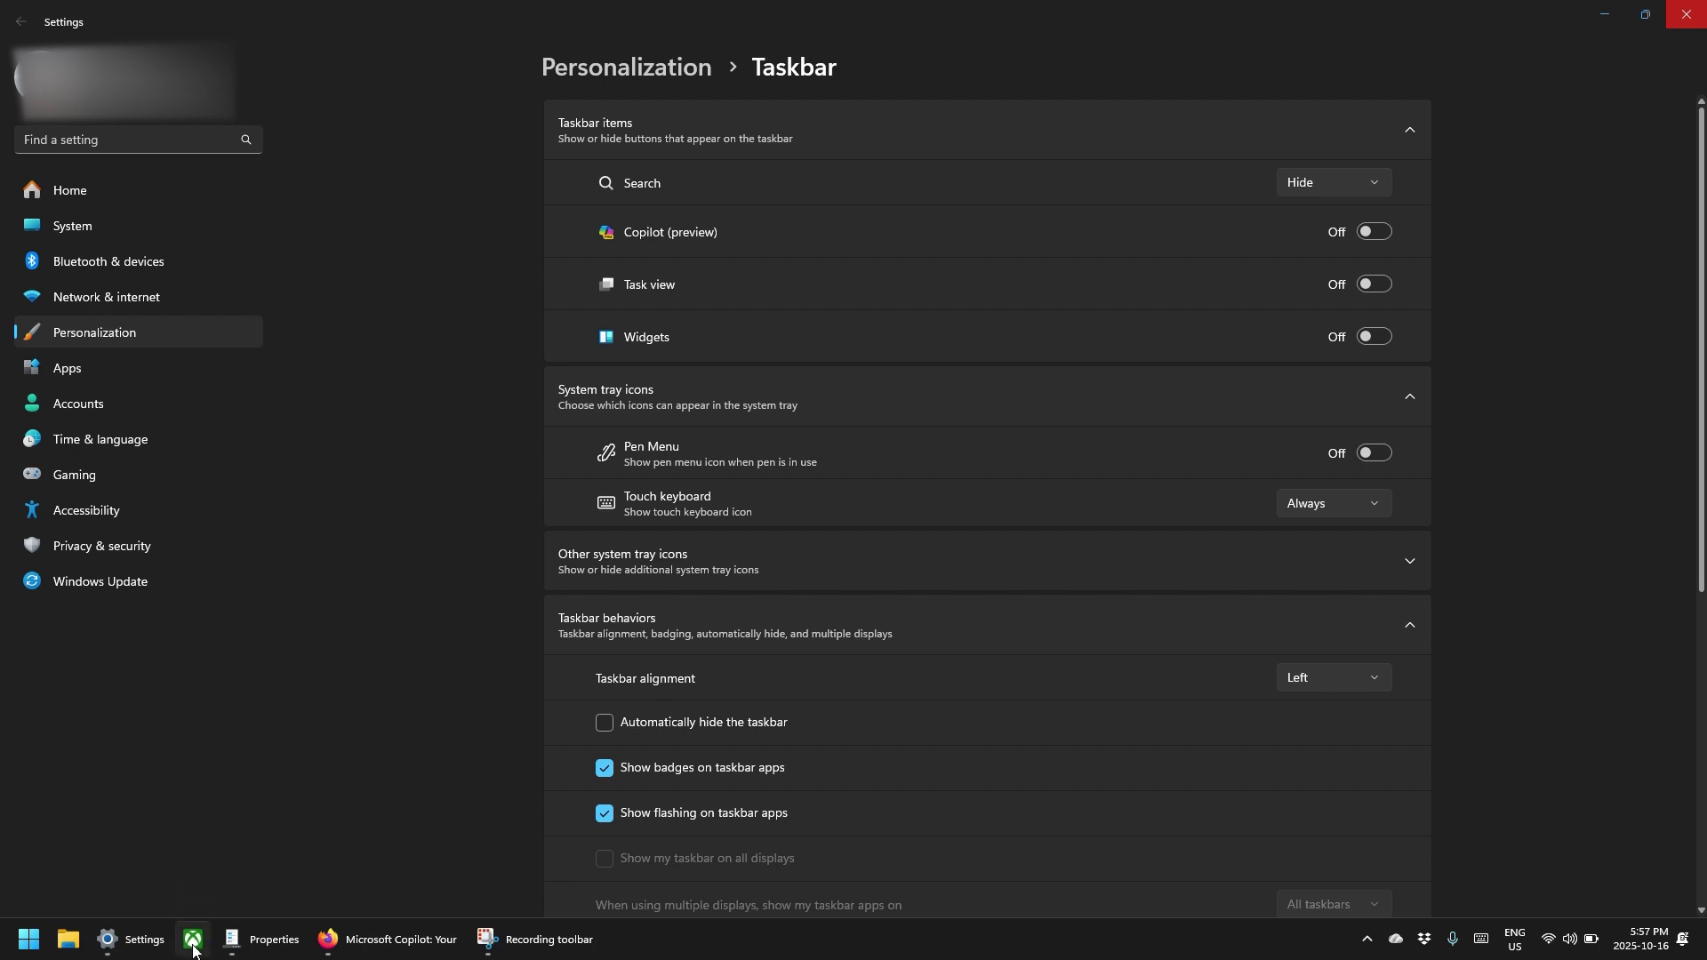
{"action": "right_click", "coordinate": [193, 939]}
{"action": "left_click", "coordinate": [111, 885]}
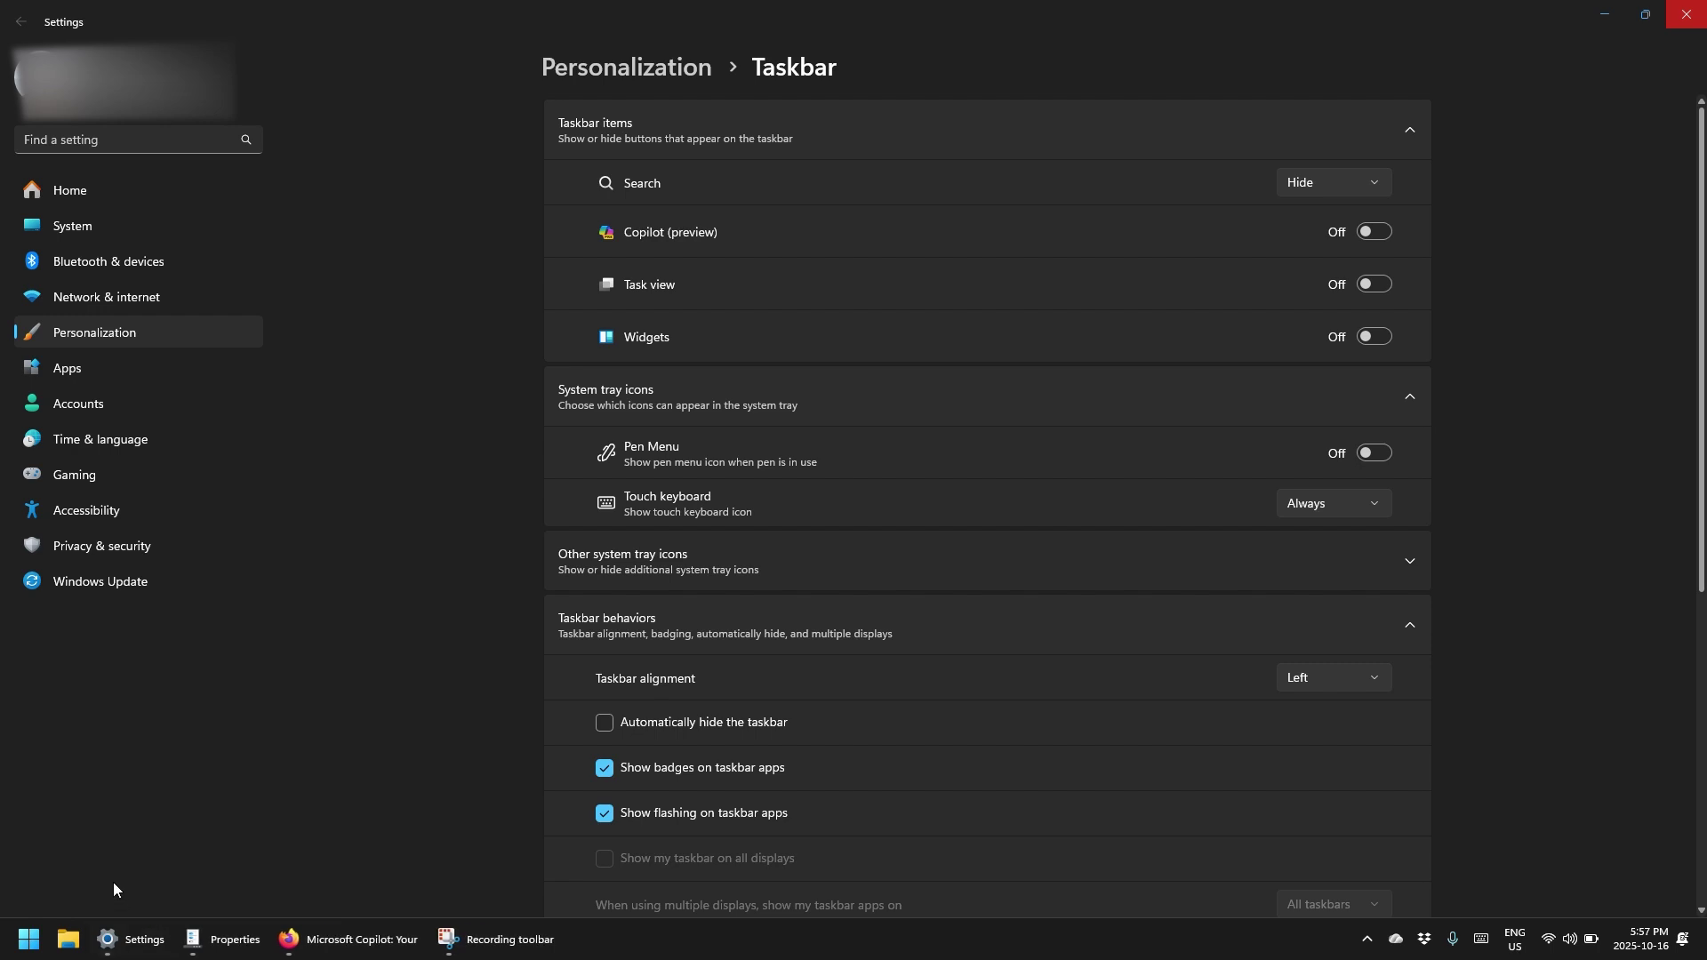
{"action": "left_click", "coordinate": [27, 945]}
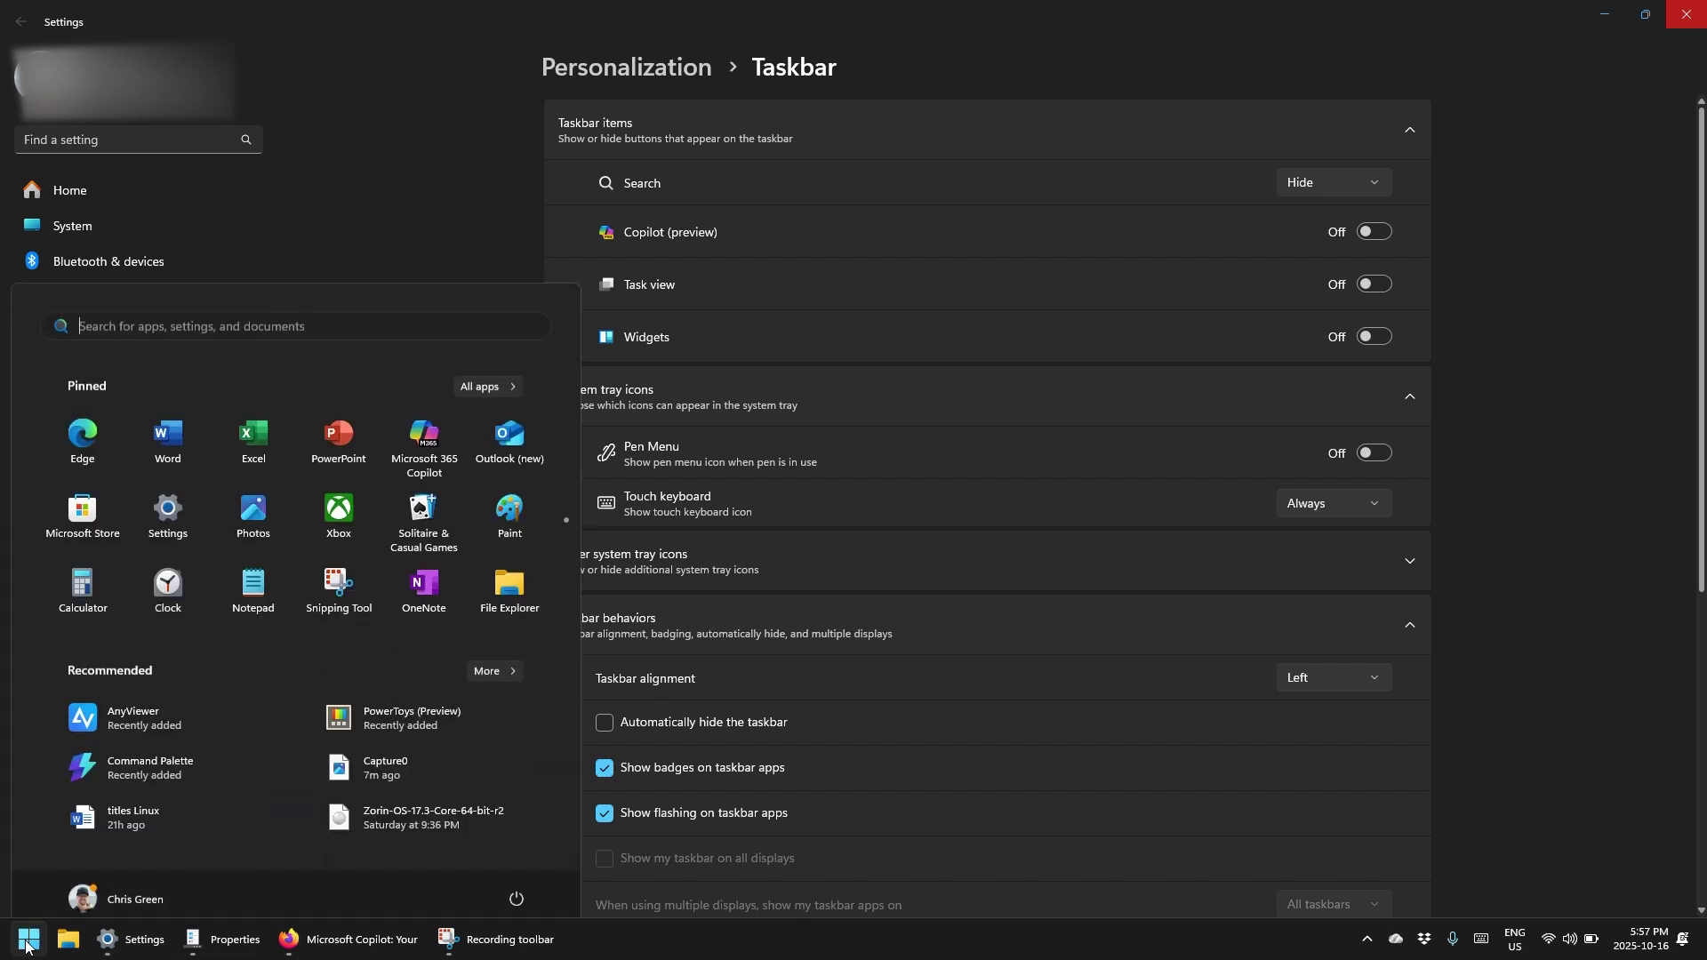
{"action": "right_click", "coordinate": [329, 436]}
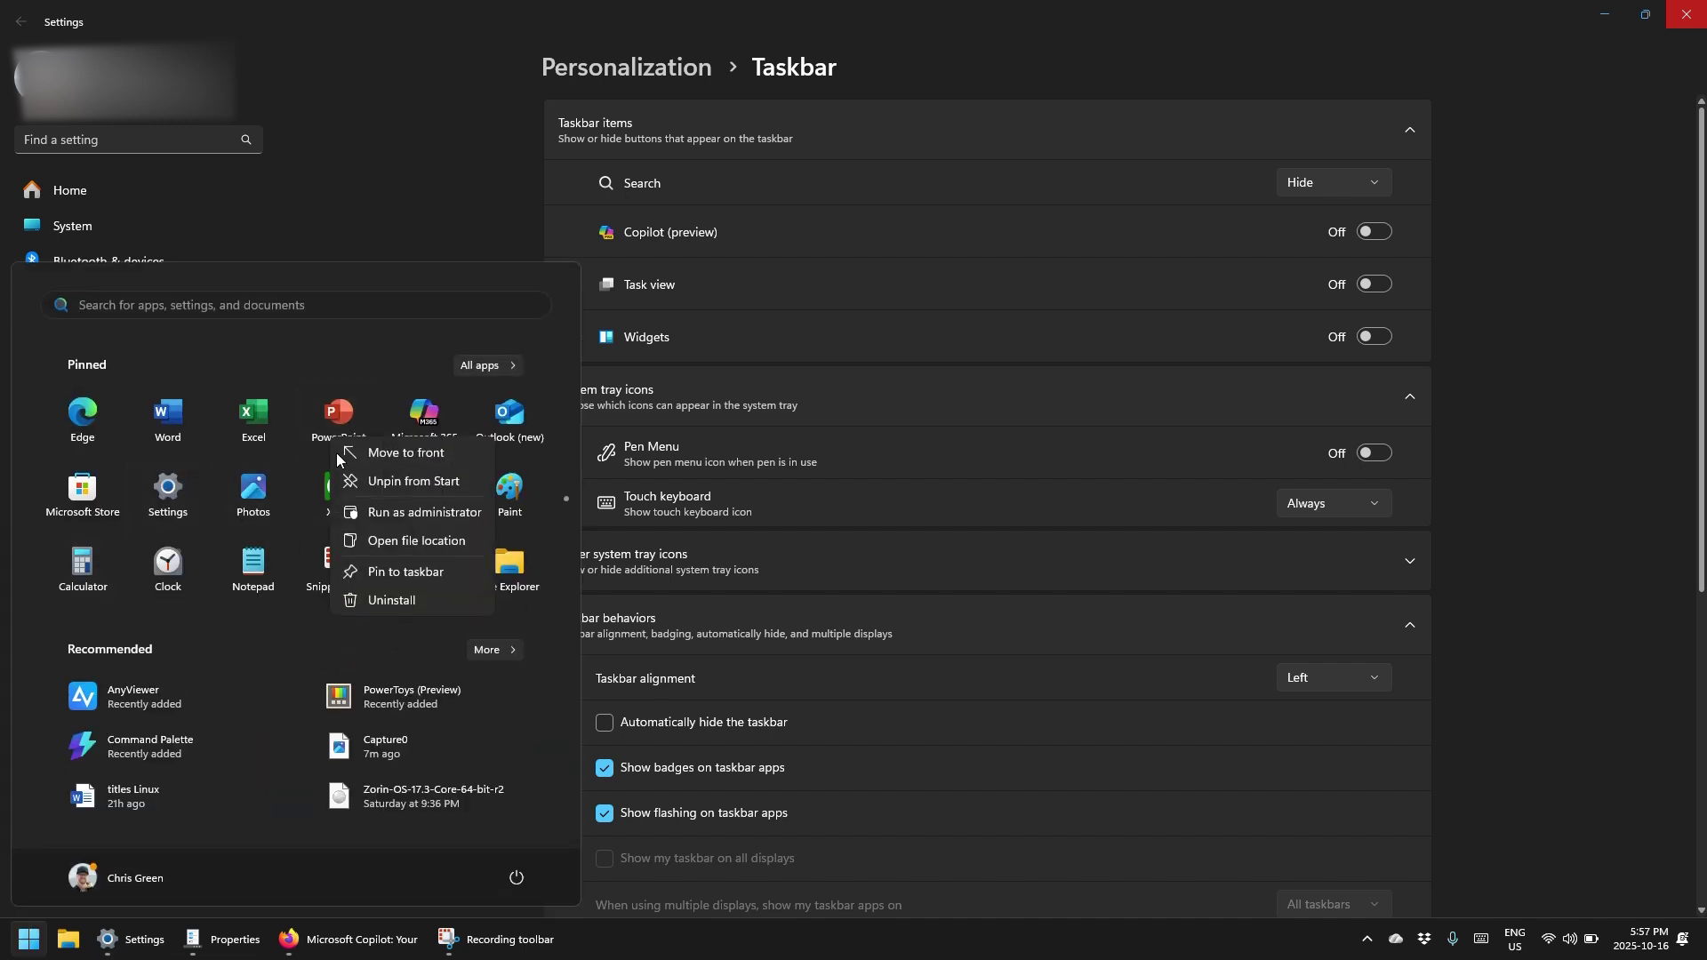
{"action": "left_click", "coordinate": [397, 573]}
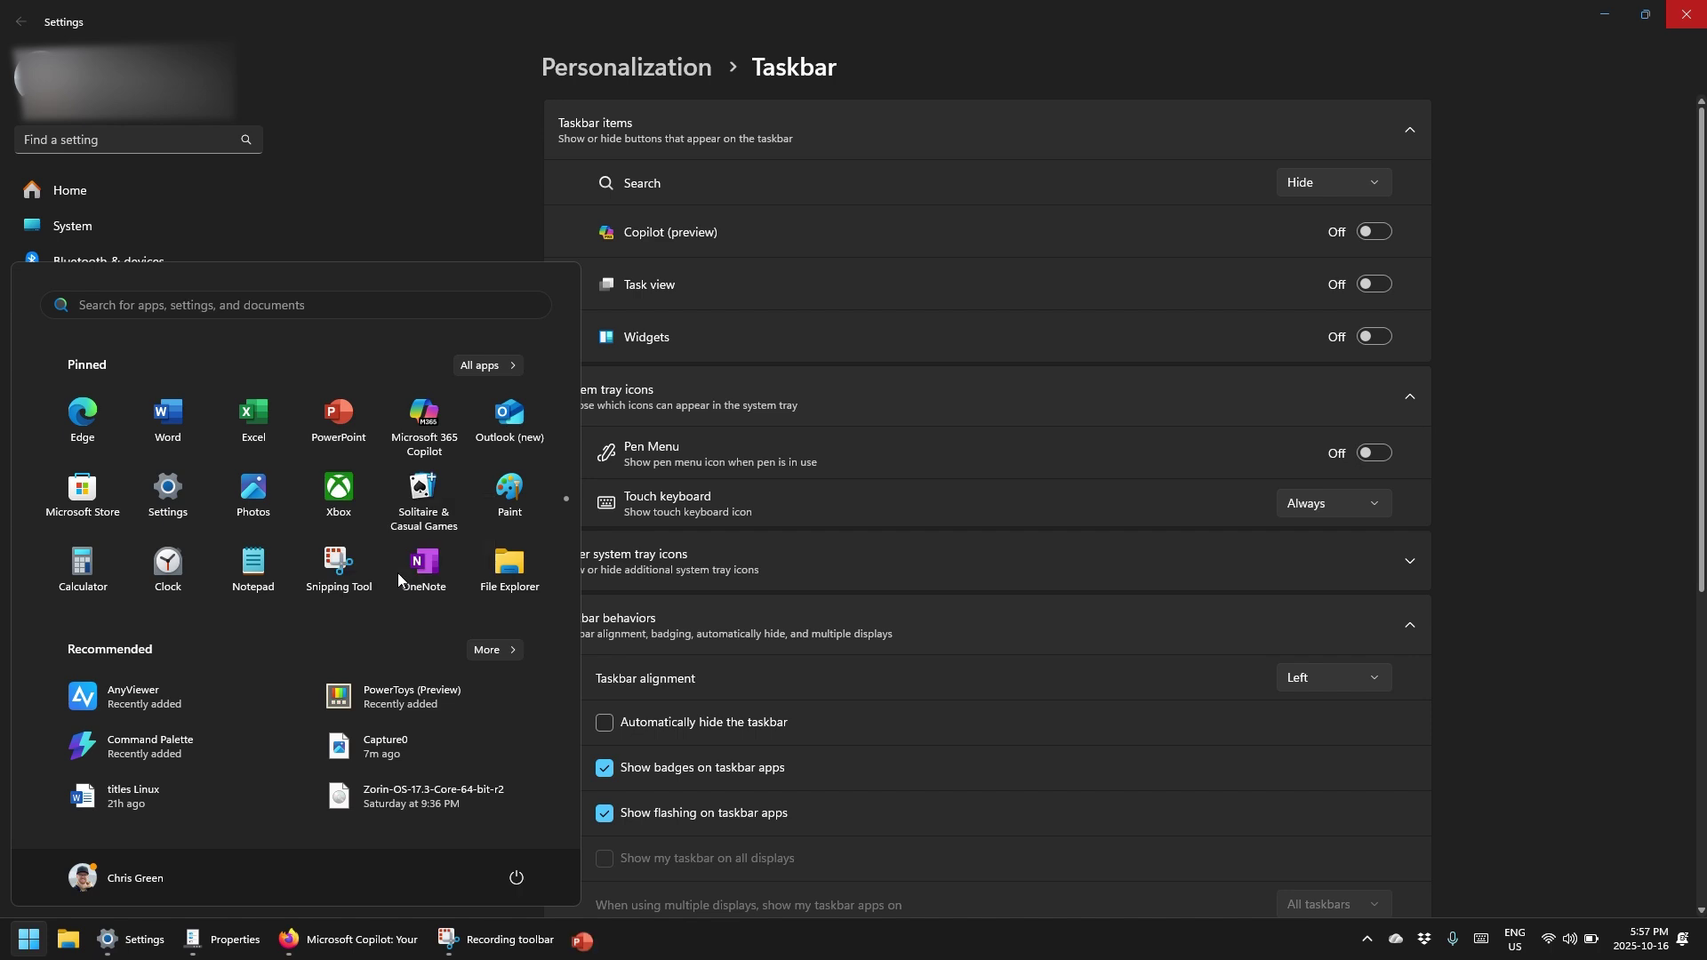
{"action": "left_click", "coordinate": [612, 935]}
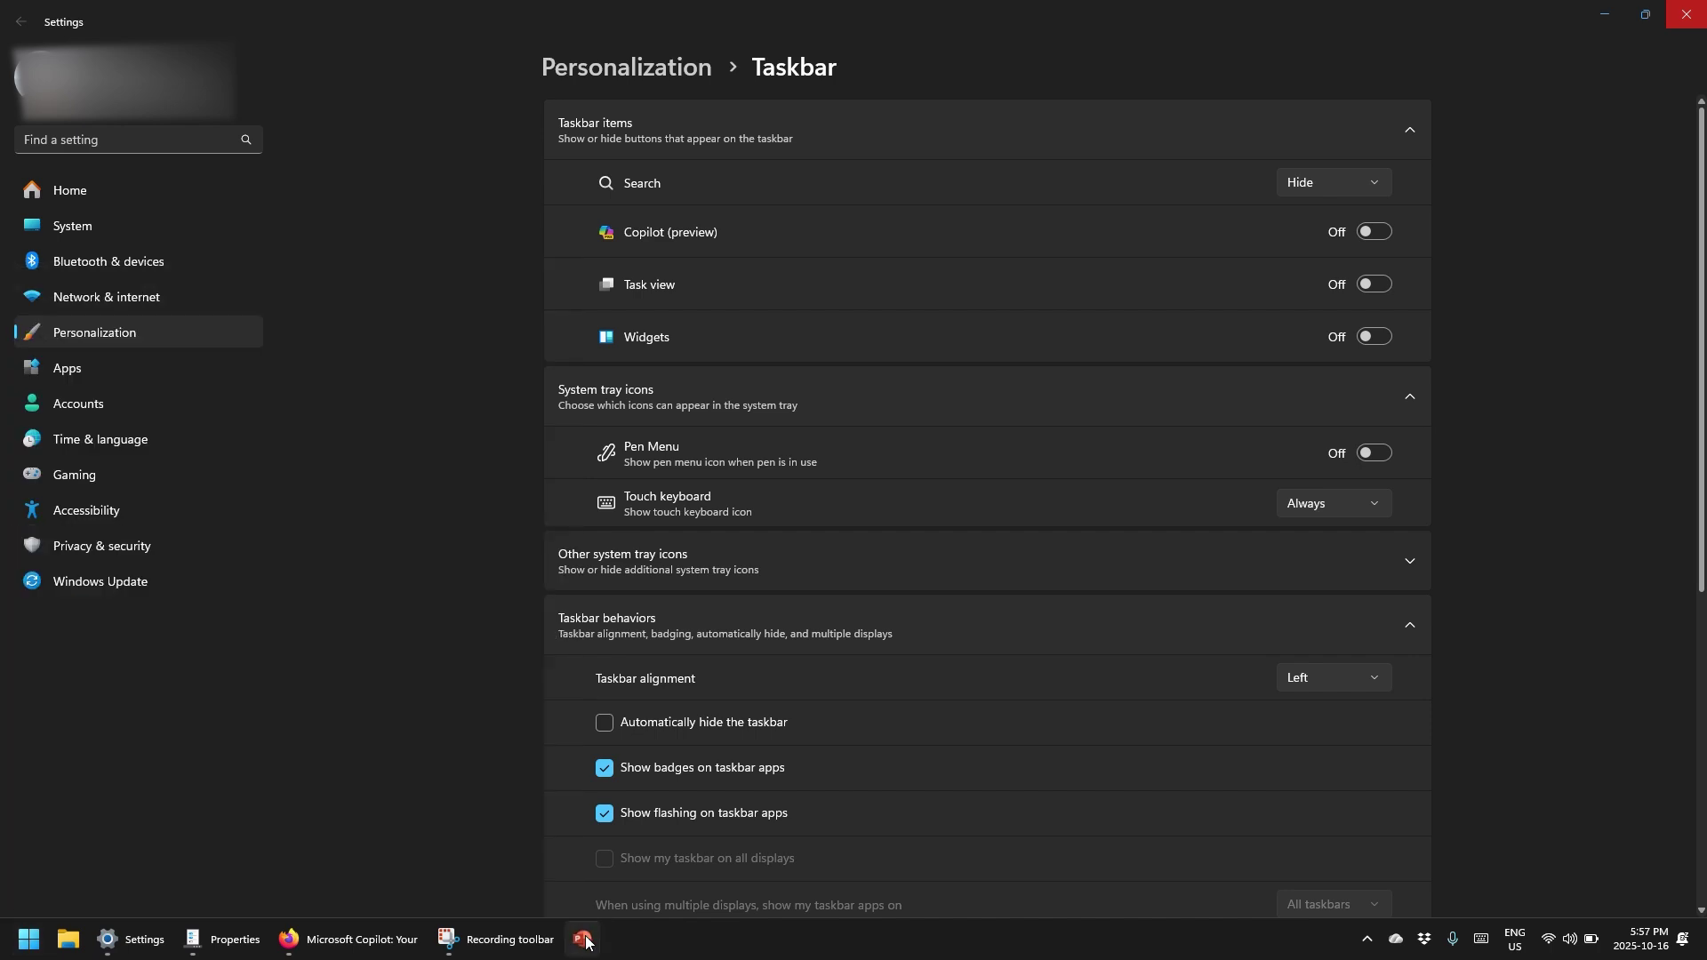
{"action": "right_click", "coordinate": [586, 942]}
{"action": "left_click", "coordinate": [527, 884]}
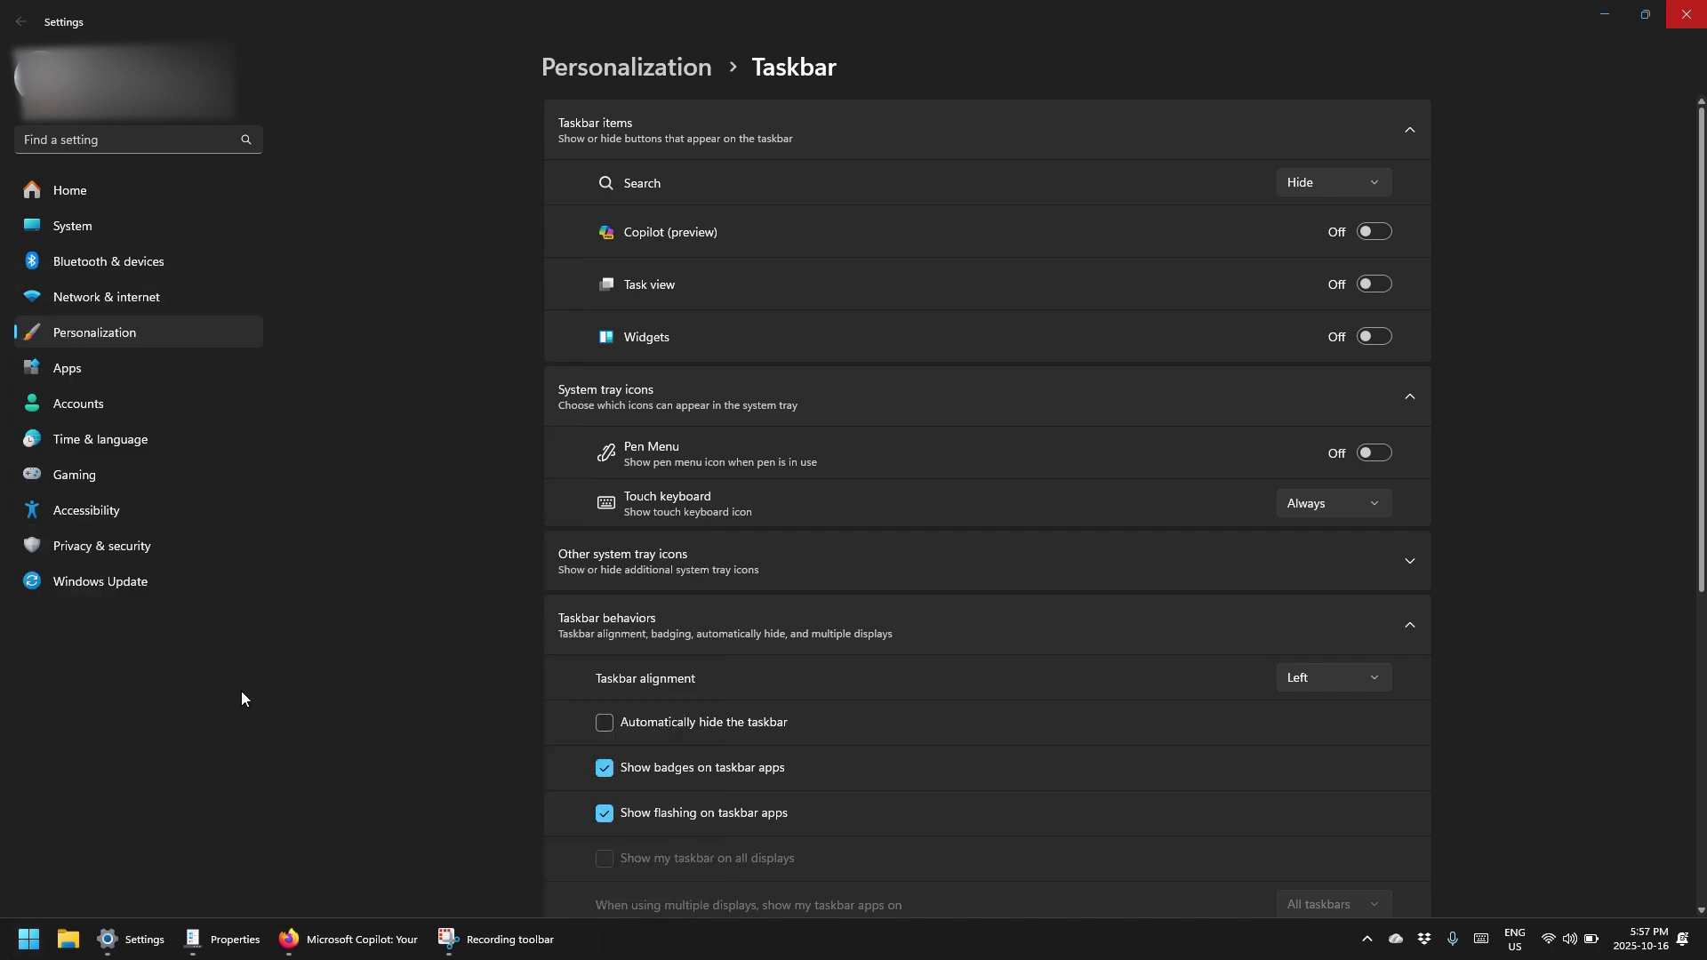